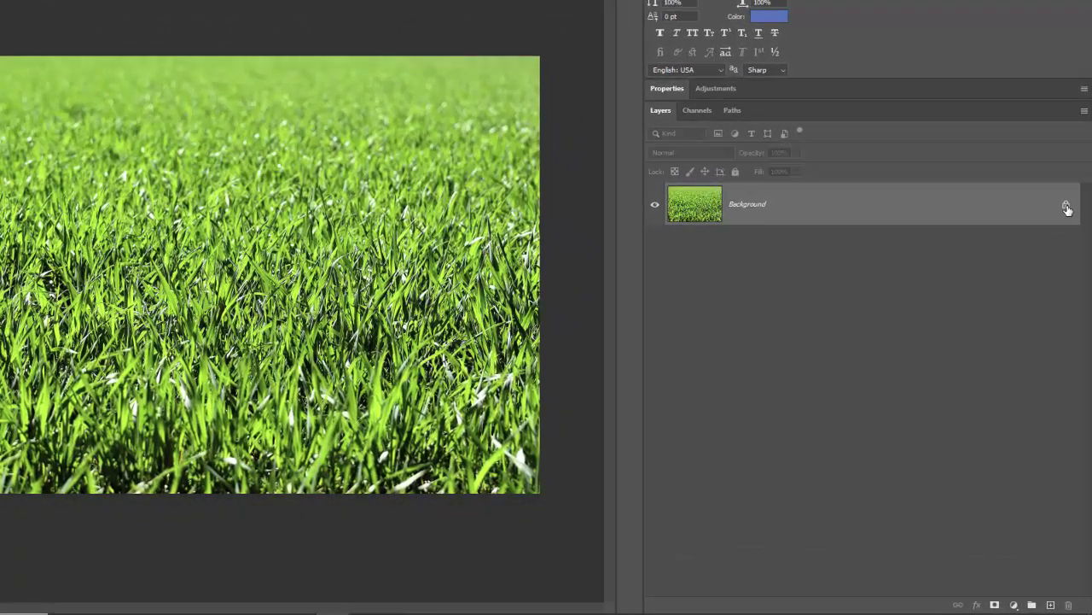
Step: Unlock the grass photo's Background layer and add a solid colour fill layer set to ffffff
left_click(1067, 207)
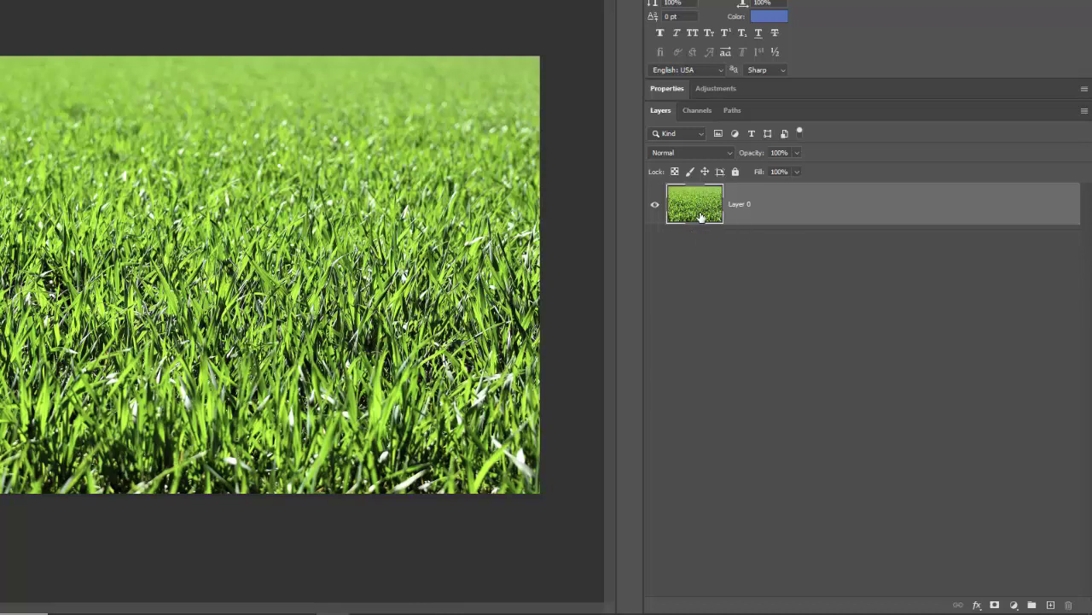
left_click(1014, 605)
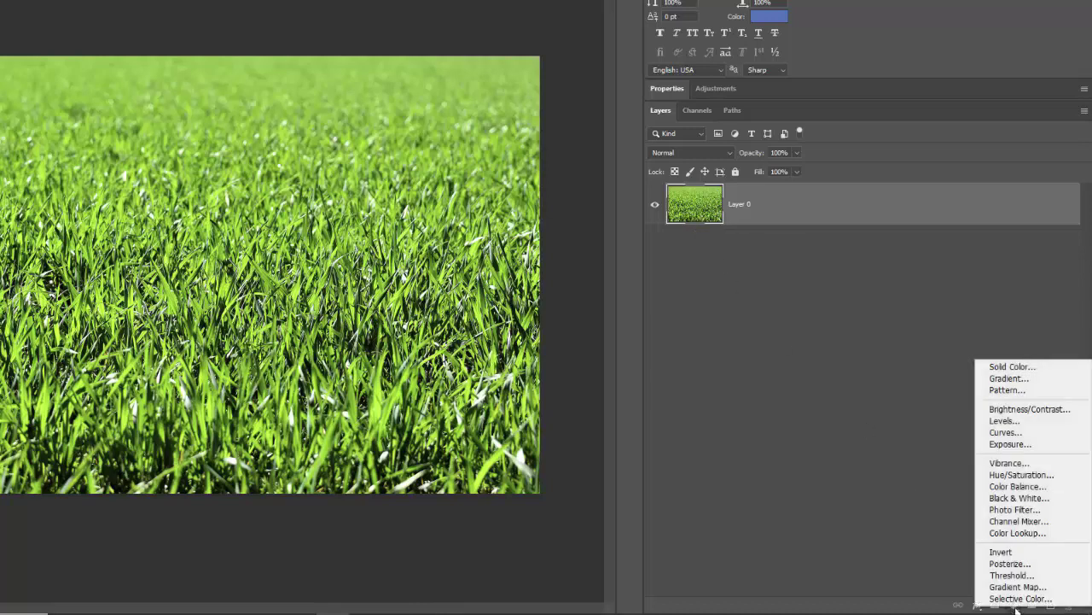
left_click(1007, 369)
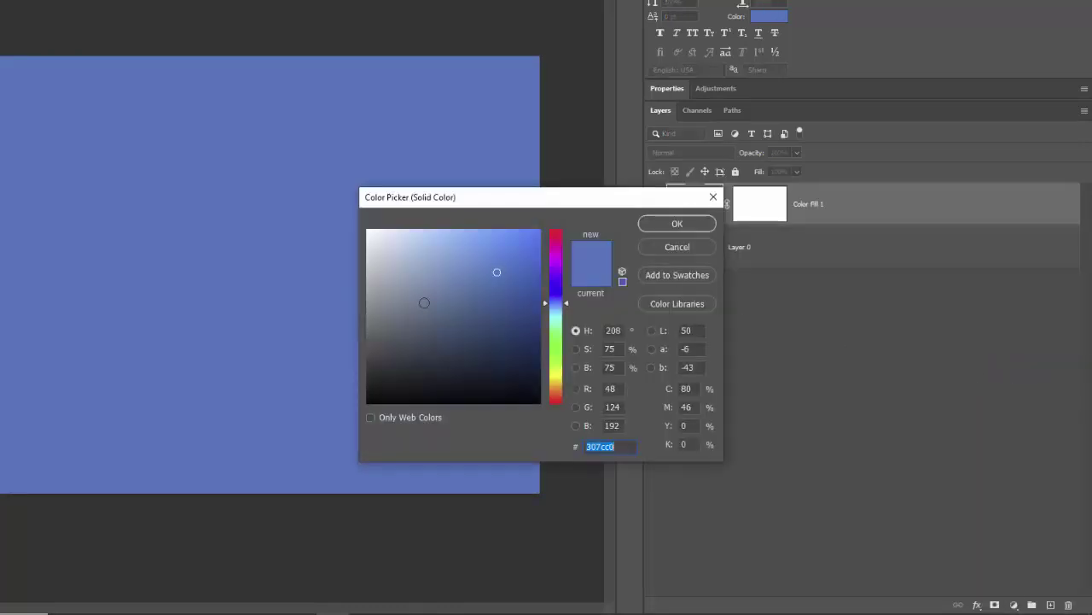
left_click(368, 231)
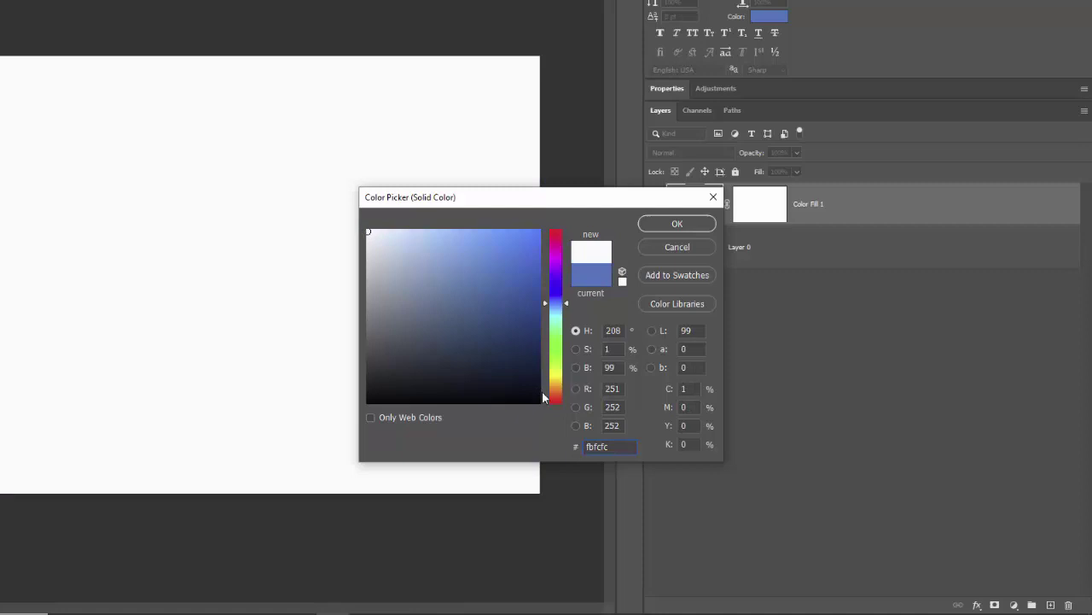
left_click_drag(616, 449, 575, 446)
type("ffffff")
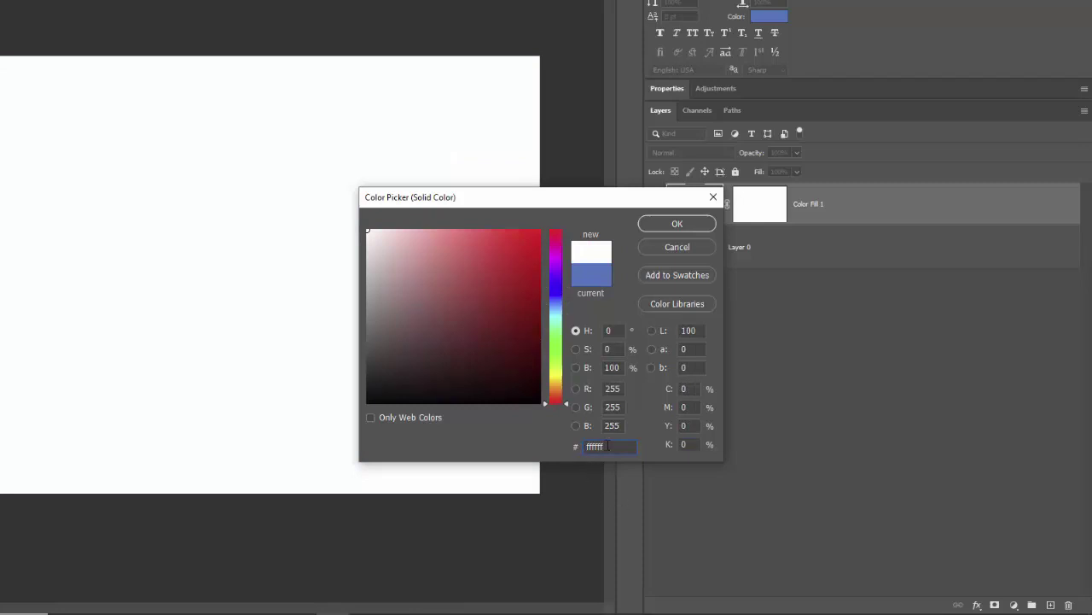
left_click(681, 226)
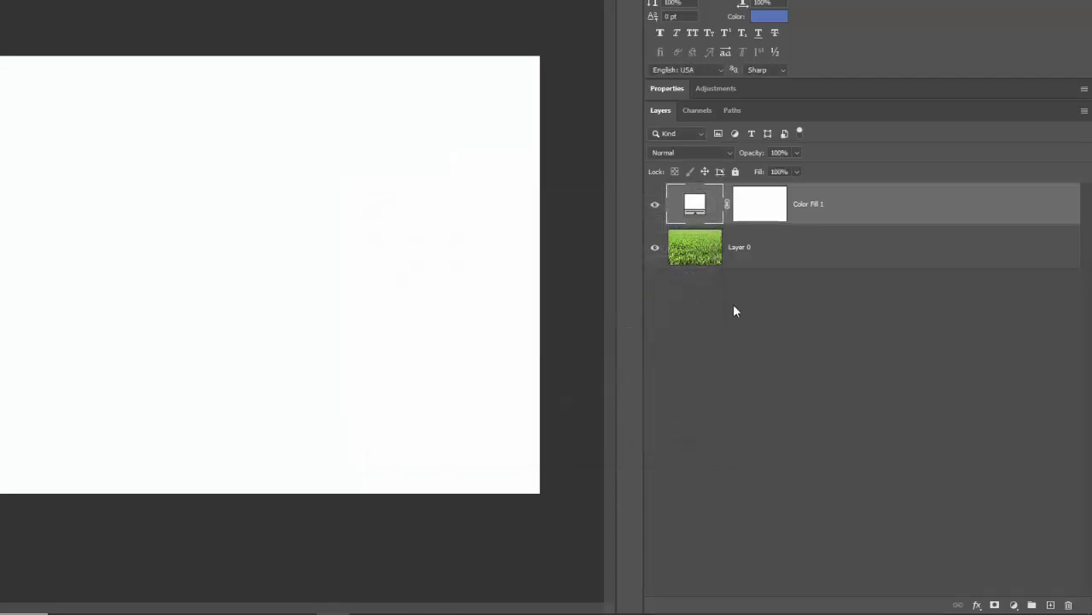
Step: Move the white fill below Layer 0 and add 91 pt blue GRASS text at the top of the stack
left_click_drag(846, 202, 849, 271)
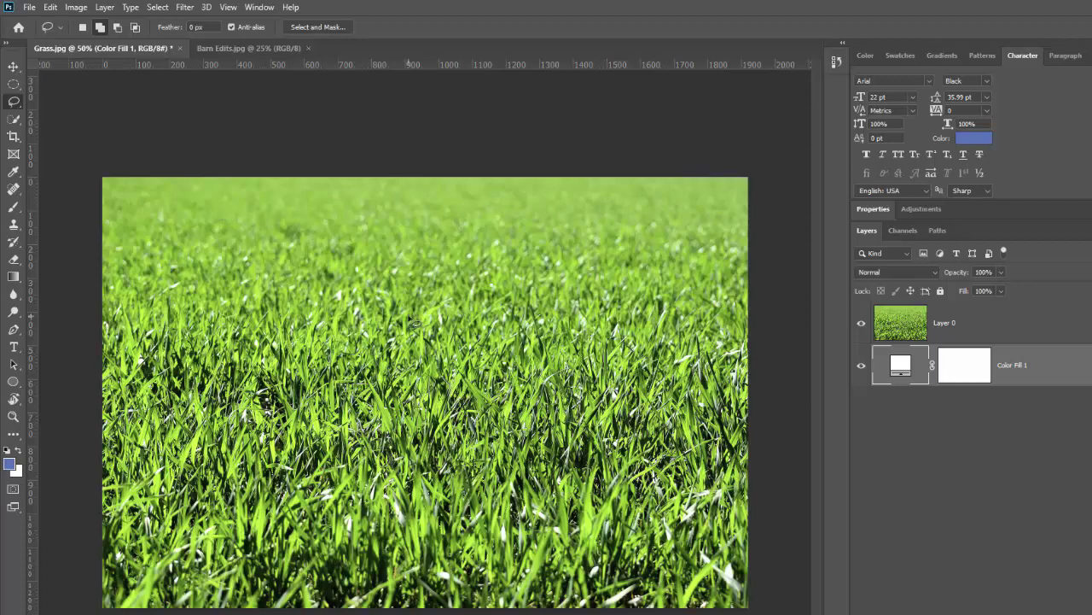
key("t")
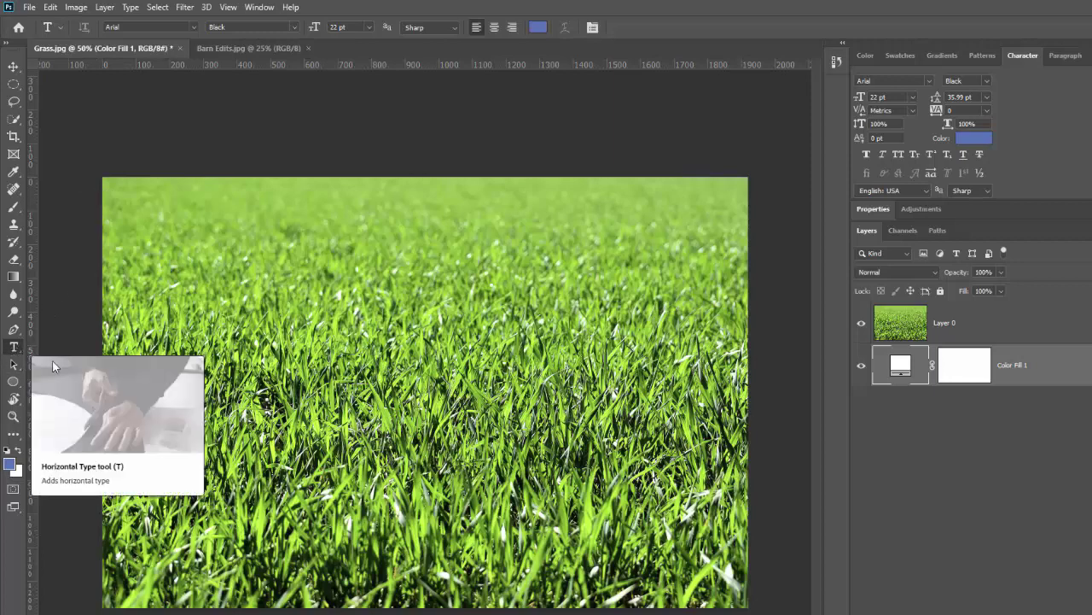
left_click(254, 302)
left_click_drag(312, 27, 367, 24)
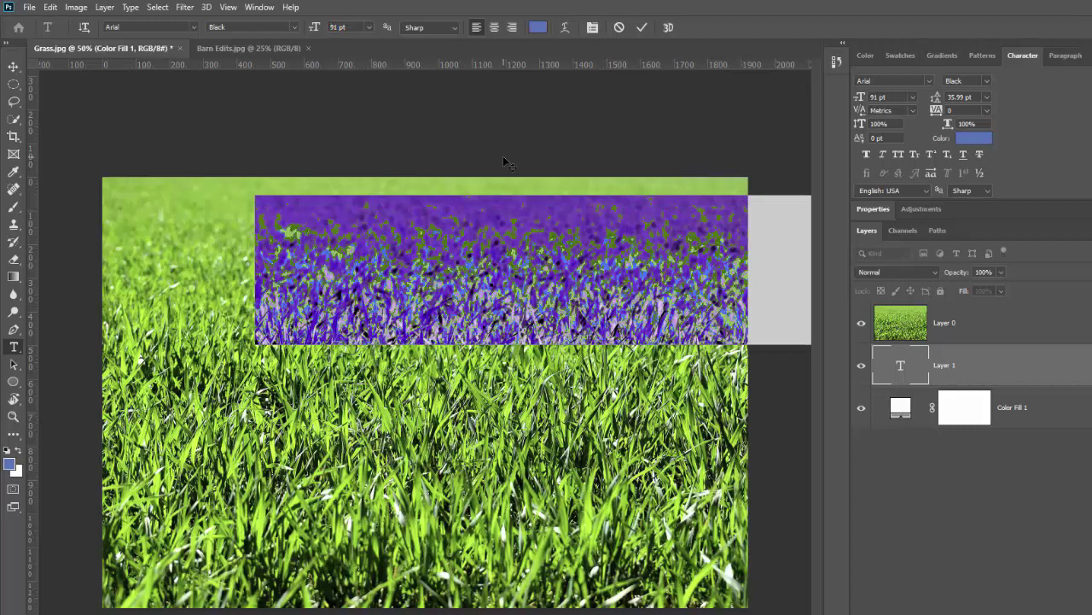
key("End")
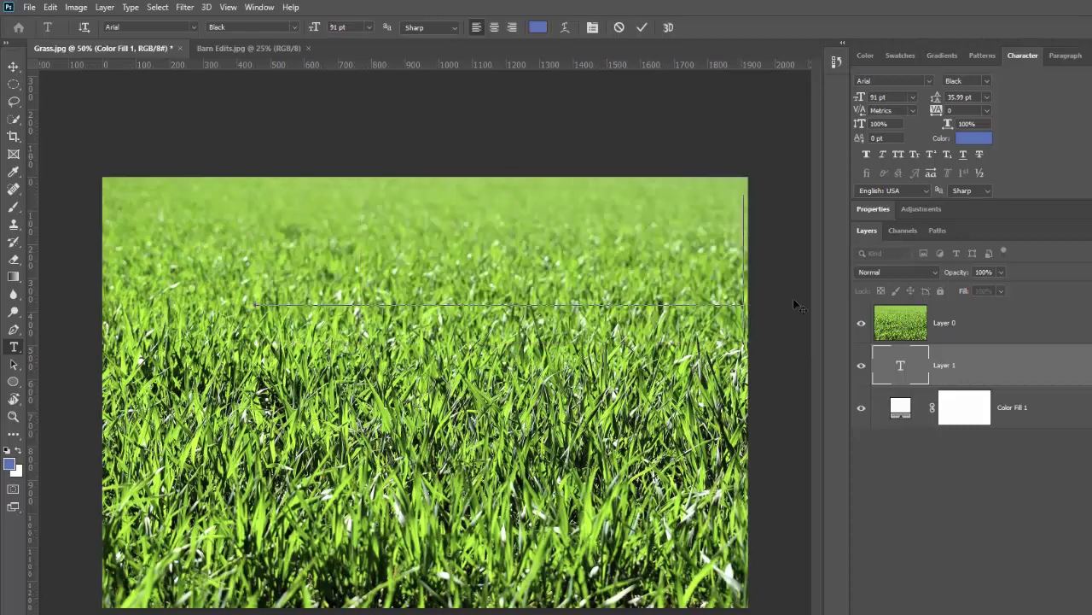
left_click_drag(997, 369, 998, 304)
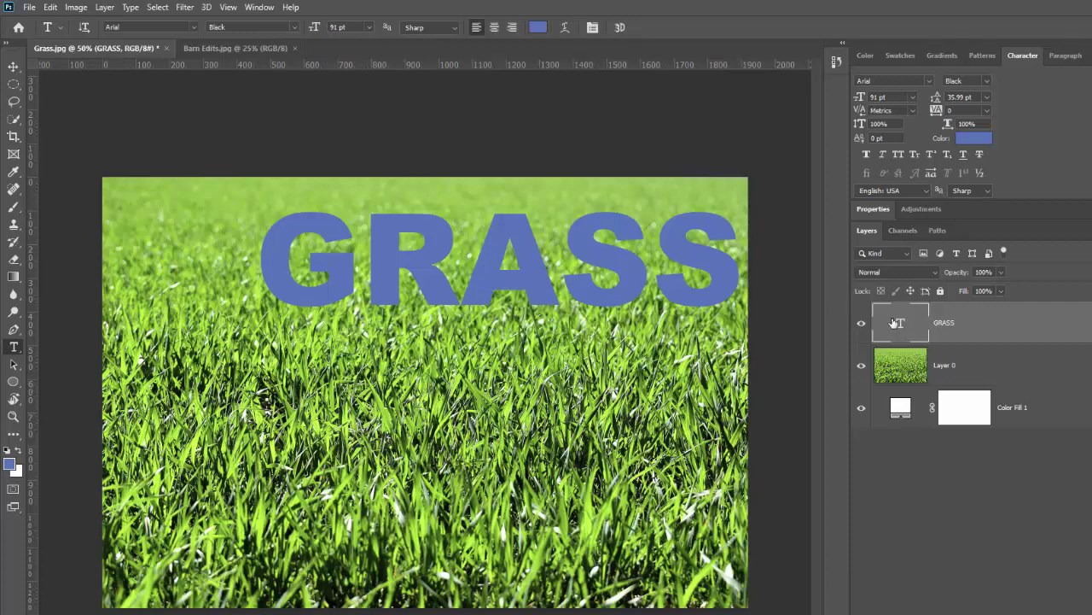
Step: Enlarge the GRASS text to 105 pt
double_click(901, 324)
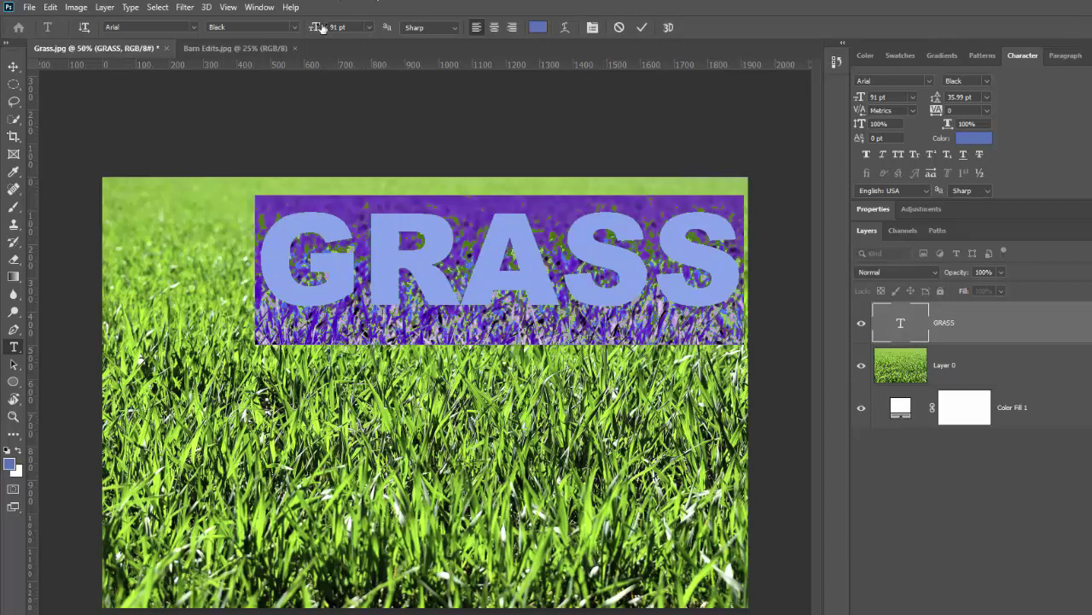
left_click_drag(315, 28, 328, 29)
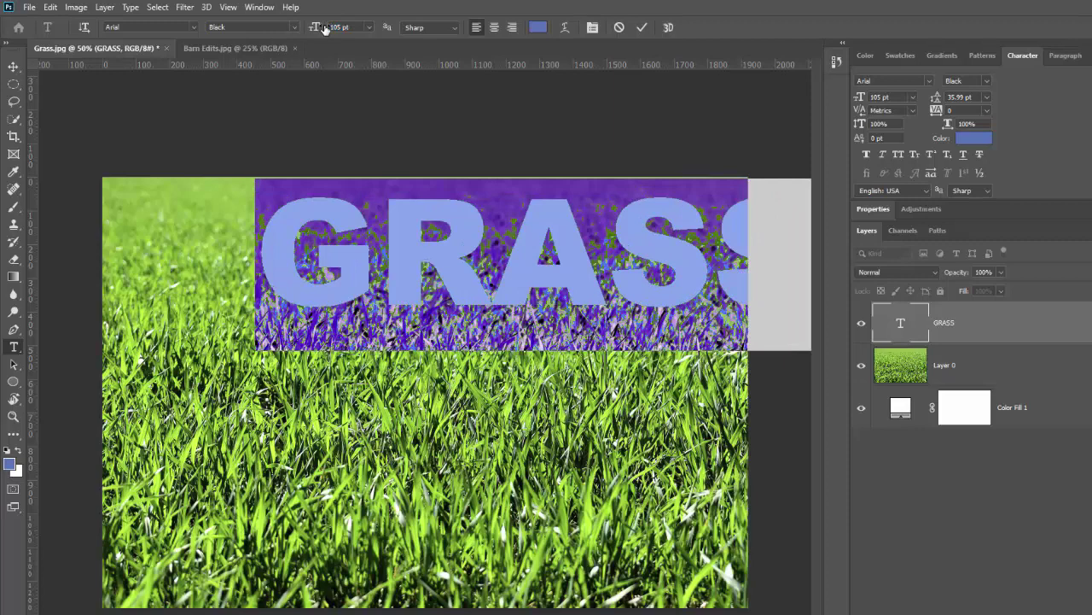
left_click(642, 28)
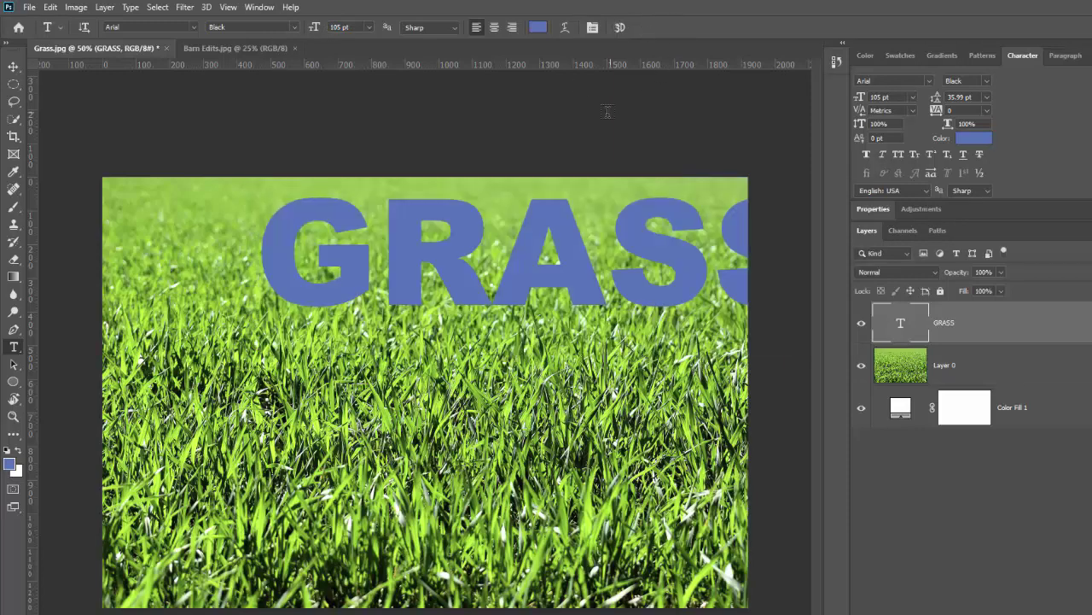
Step: Move the GRASS text down and left into a centred position on the photo
key("v")
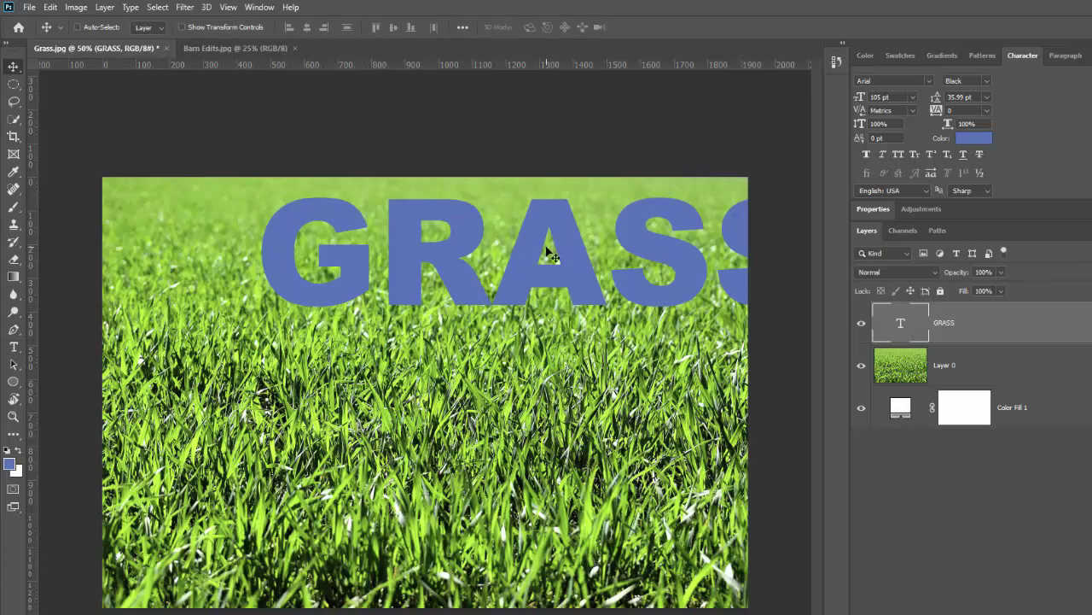
left_click_drag(530, 267, 417, 399)
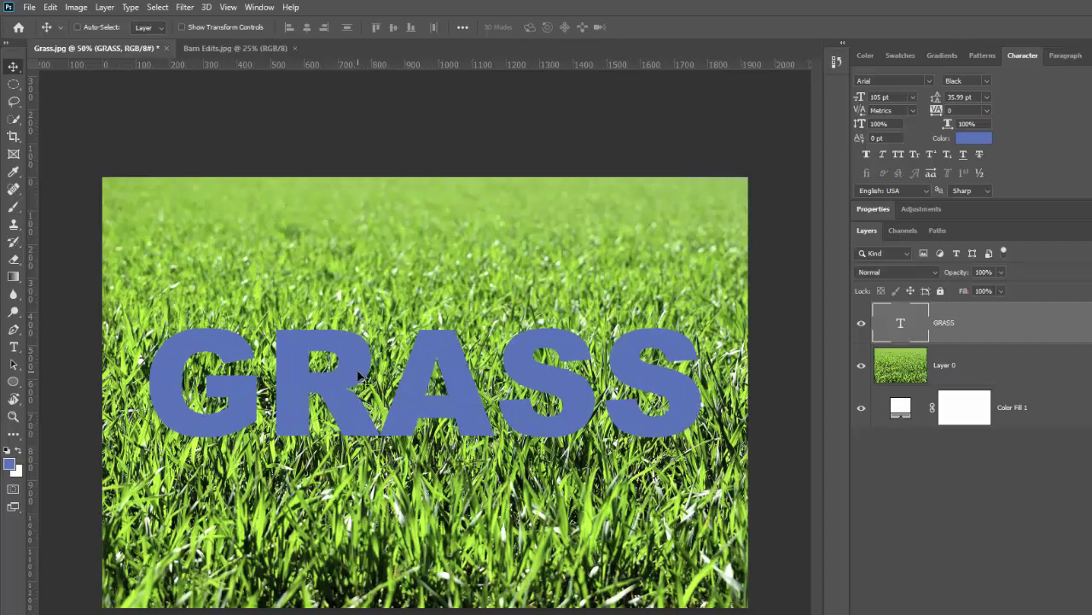
key("ctrl+a")
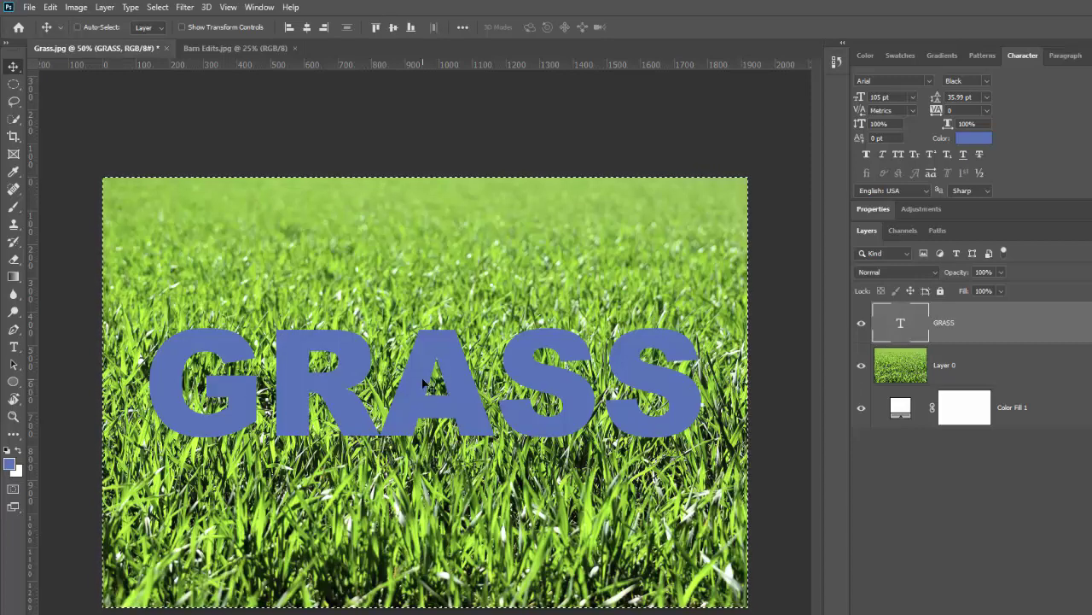
mouse_move(421, 385)
left_mouse_down()
mouse_move(422, 360)
mouse_move(421, 391)
left_mouse_up()
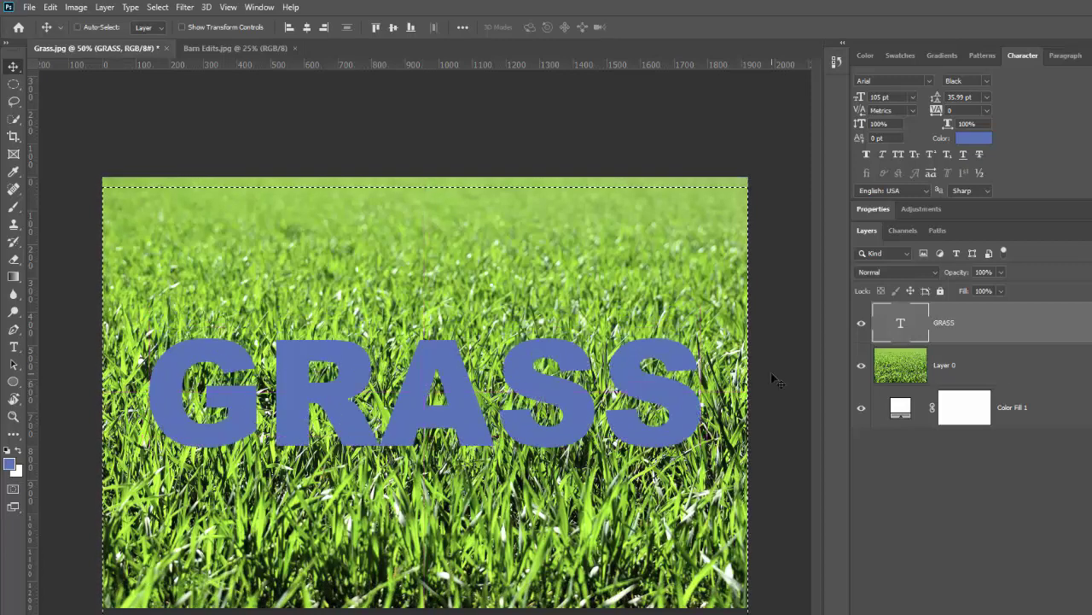
key("ctrl")
key("ctrl+d")
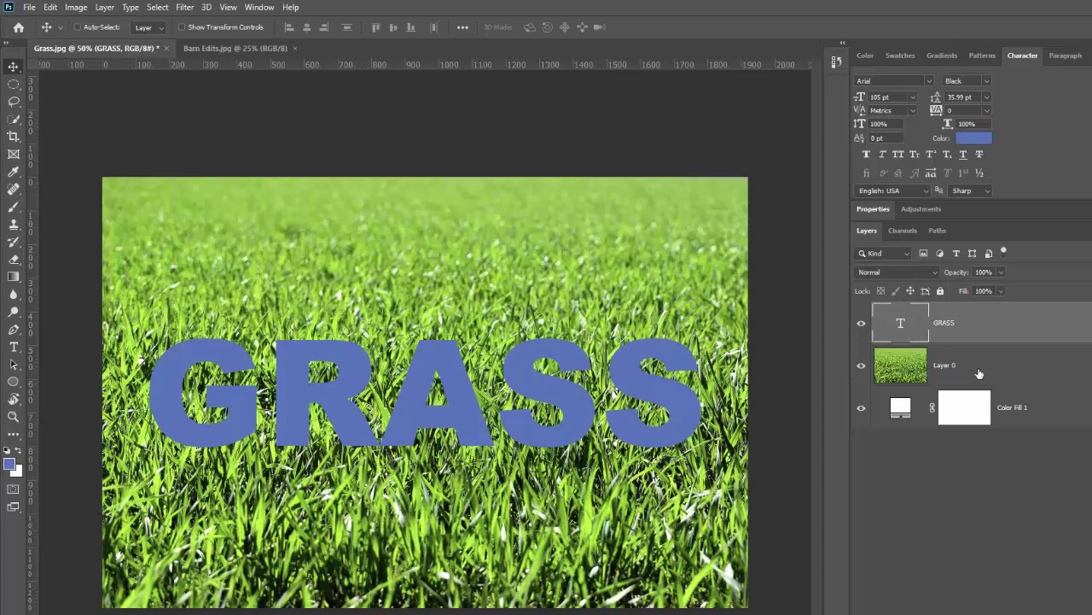
Step: Move Layer 0 above GRASS, clip it to the text, and toggle Color Fill 1 to check
left_click_drag(979, 373, 973, 311)
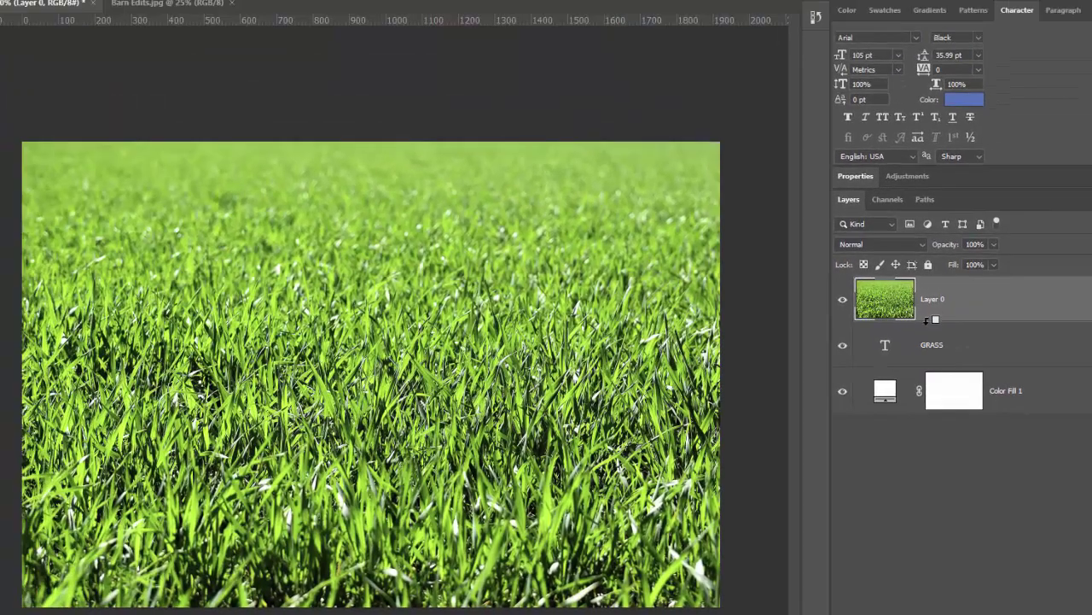
left_click(930, 319, "alt")
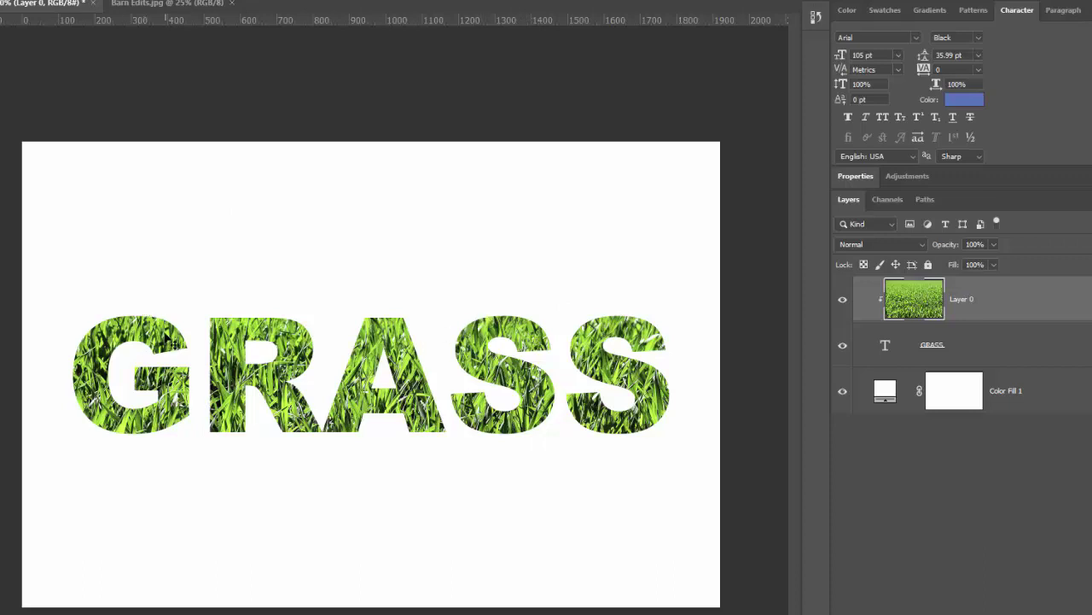
left_click(842, 395)
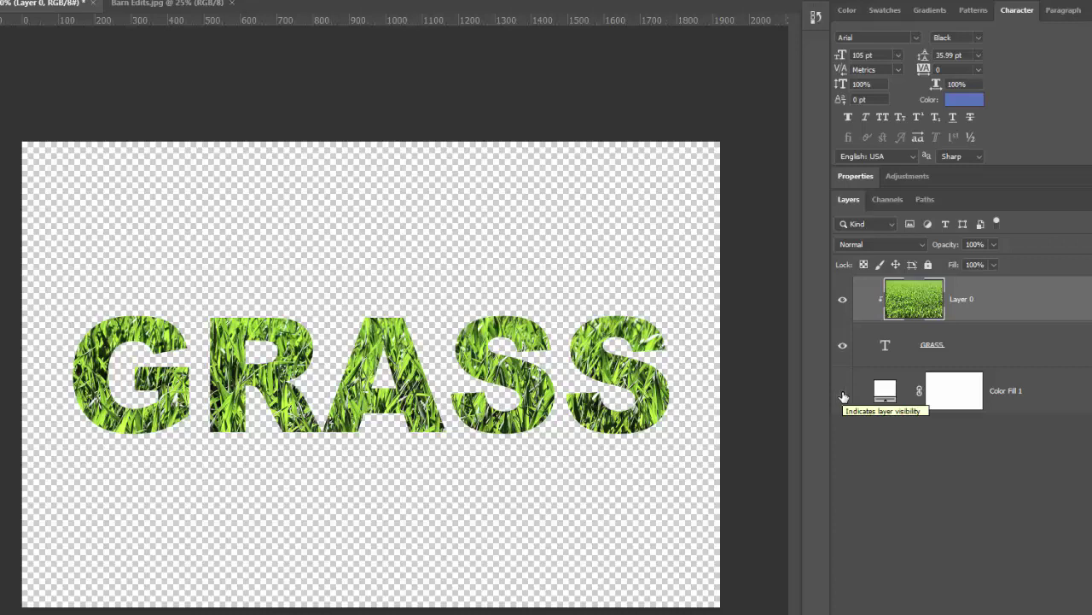
left_click(842, 395)
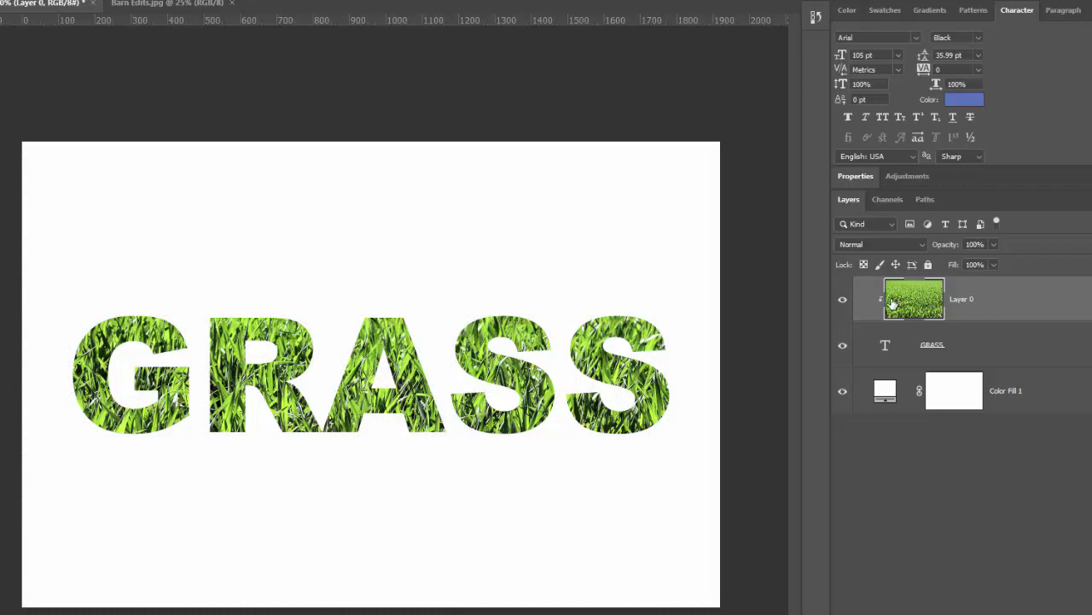
Step: Slide the clipped grass photo down and back up until the grass fills the GRASS letters
left_click_drag(358, 379, 381, 376)
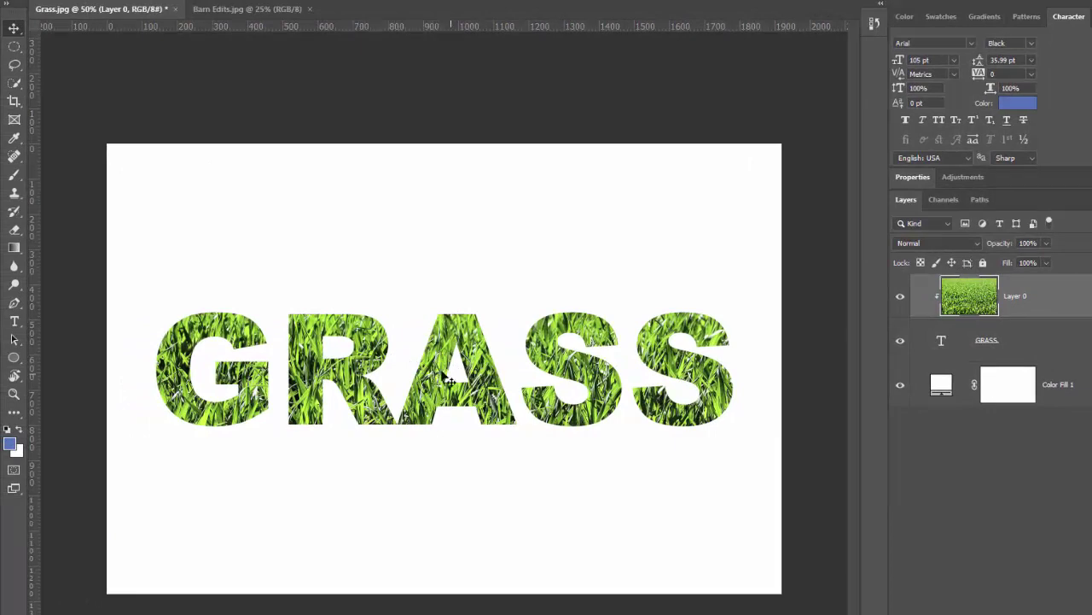
left_click_drag(439, 353, 436, 613)
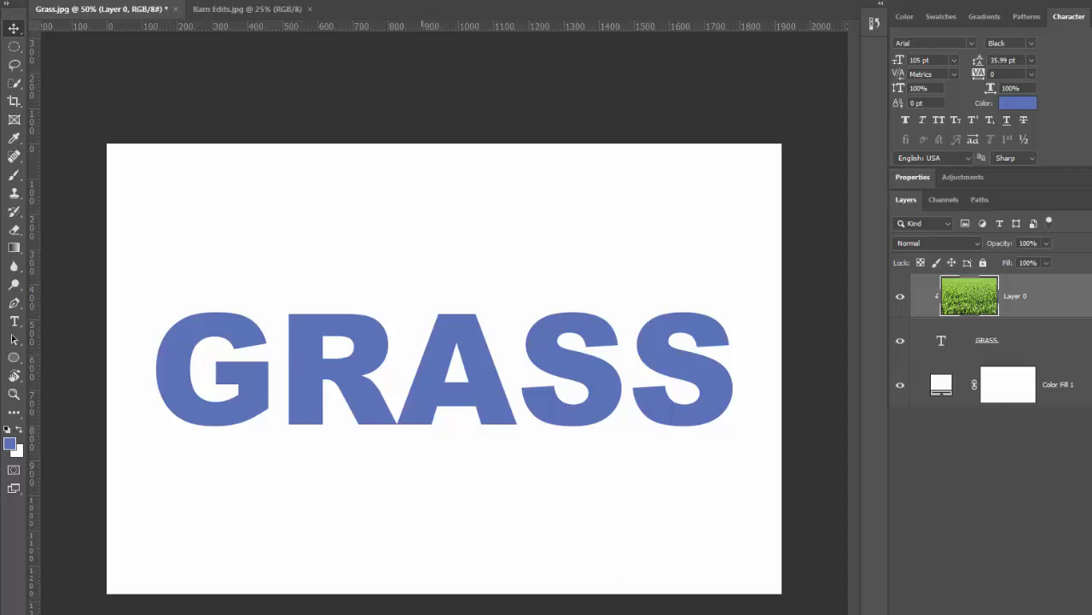
left_click_drag(436, 613, 419, 417)
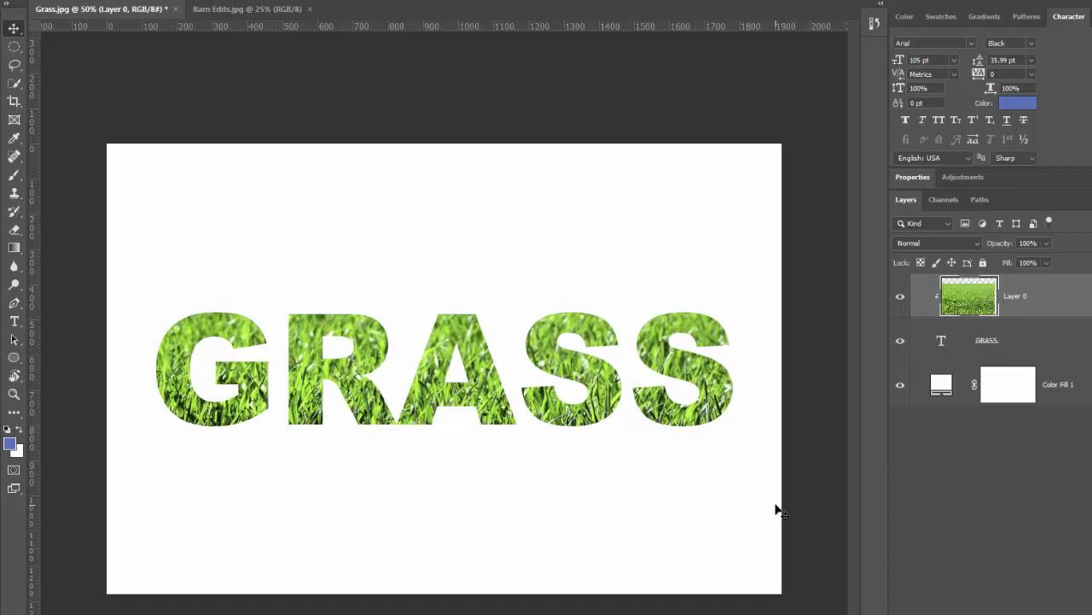
Step: Switch to Barn Edits.jpg and place a new text layer on the barn photo
left_click(232, 7)
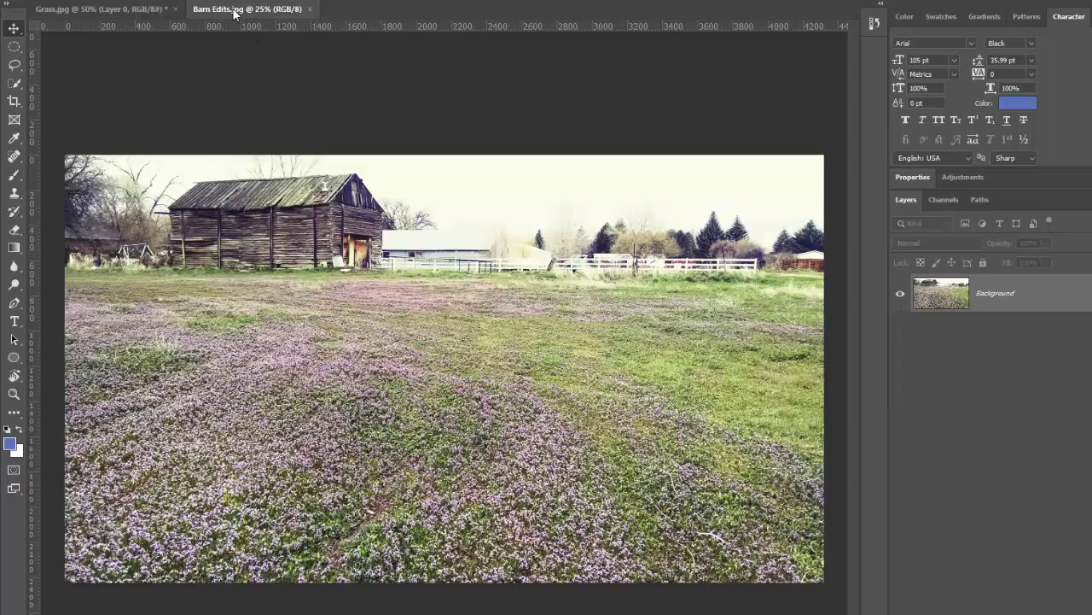
left_click(15, 322)
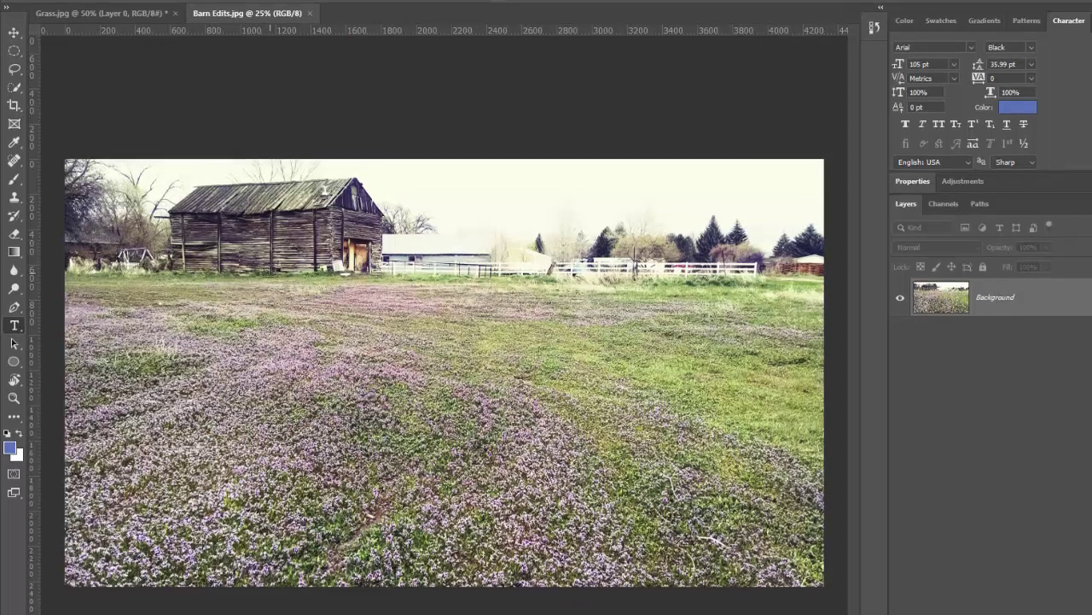
left_click(222, 261)
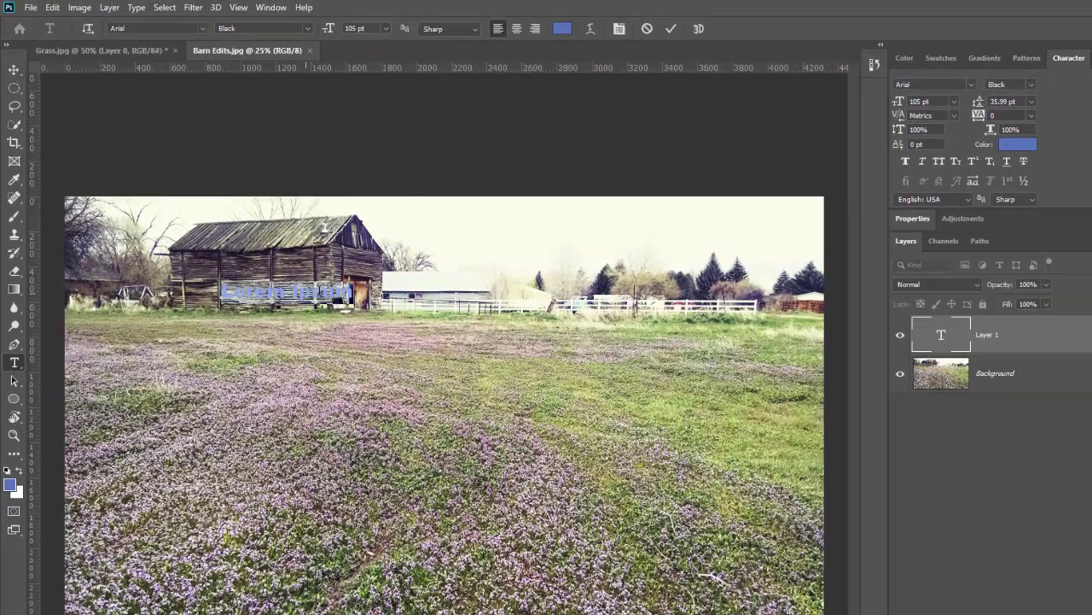
Step: Replace the placeholder text with FIELD and enlarge it to 1091 pt
left_click(941, 338)
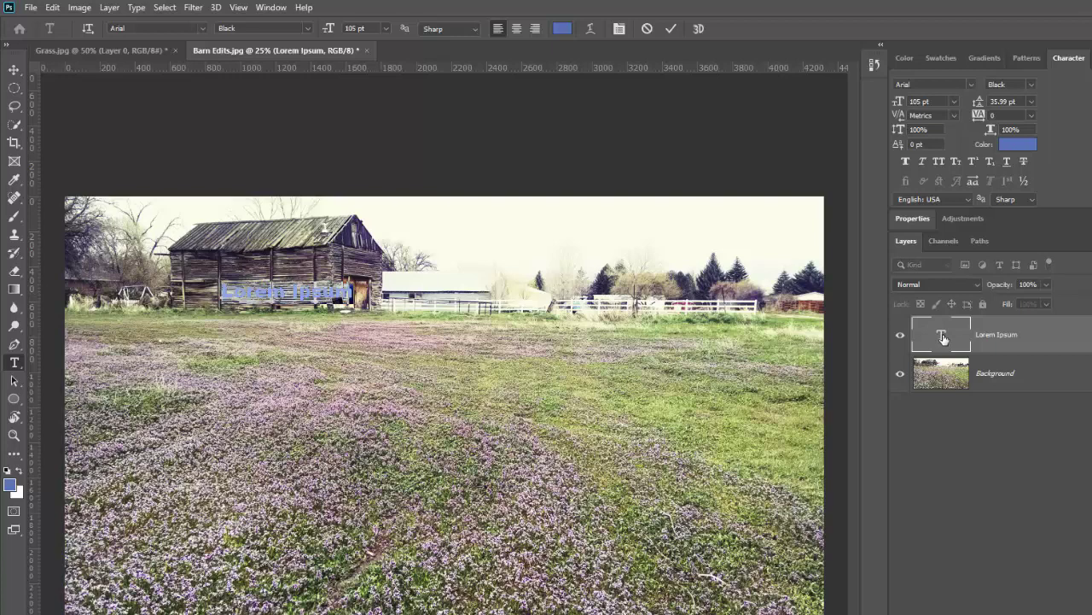
double_click(942, 338)
left_click_drag(327, 32, 737, 58)
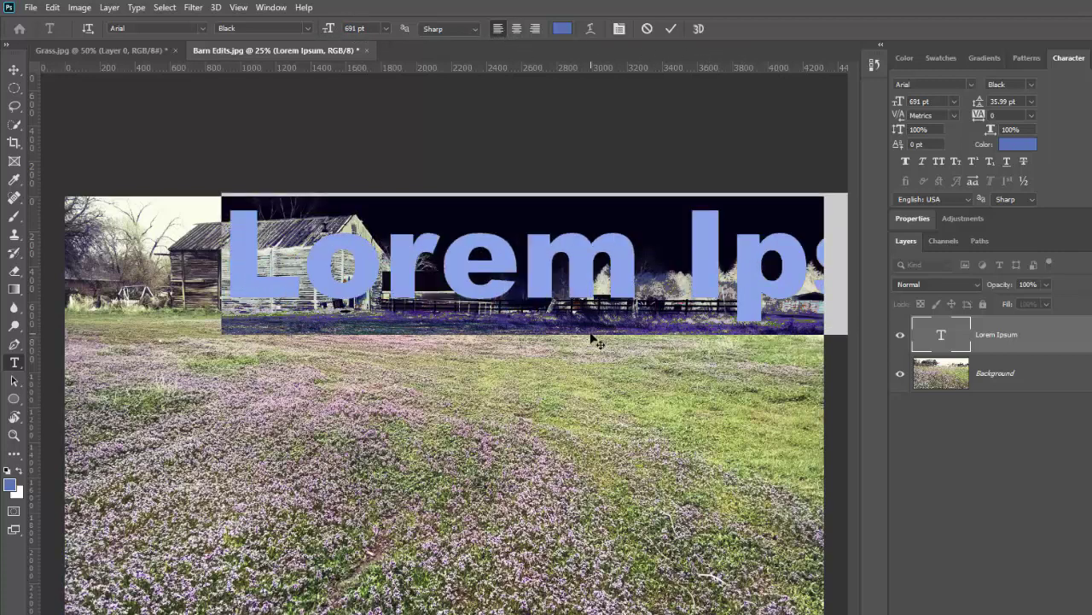
type("F")
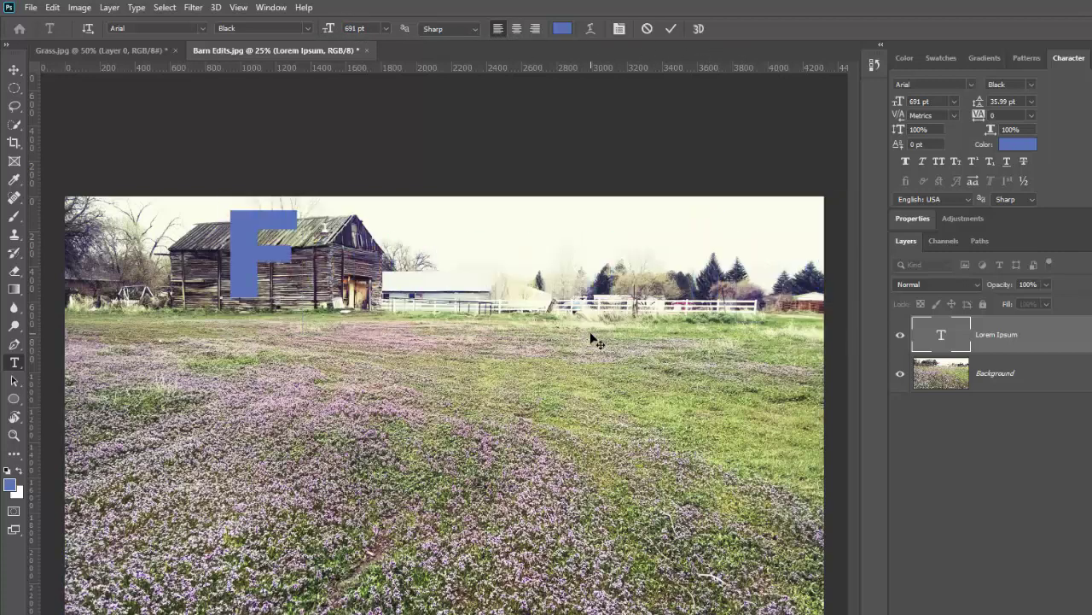
type("IELD")
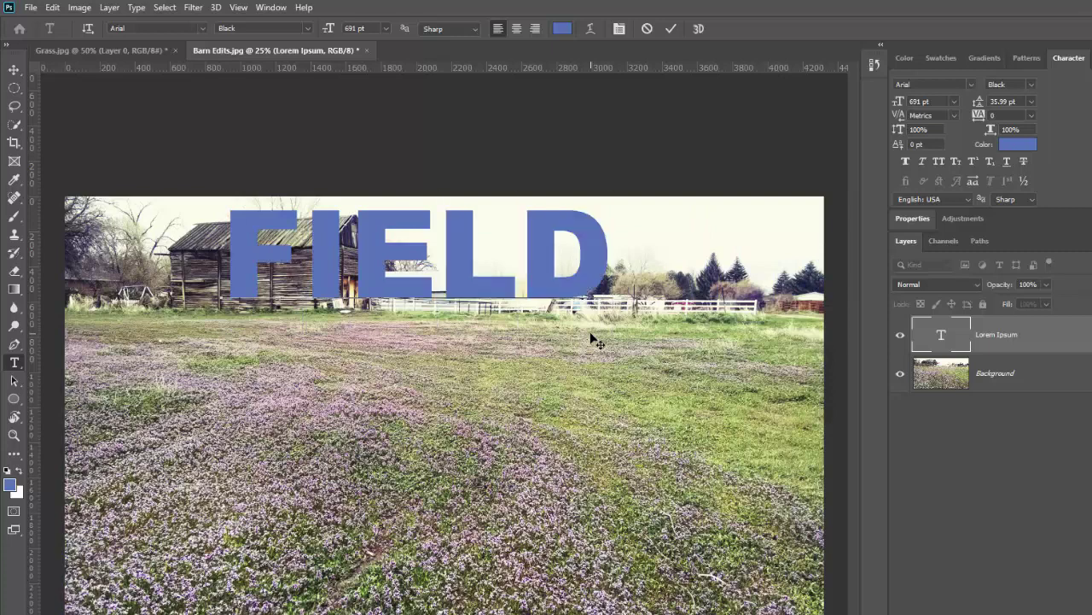
left_click_drag(609, 245, 248, 226)
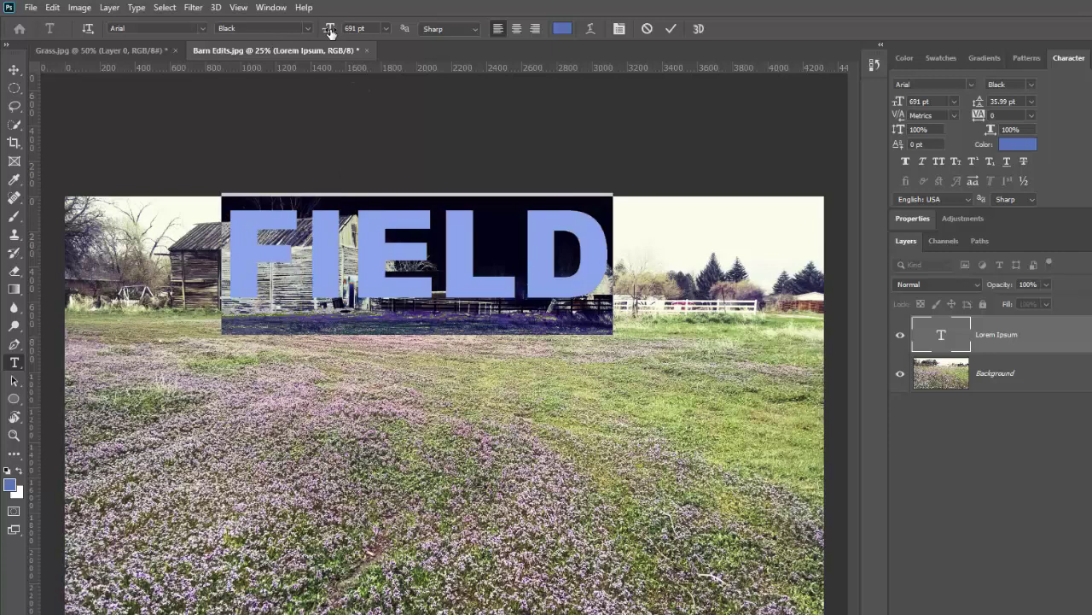
left_click_drag(330, 32, 589, 17)
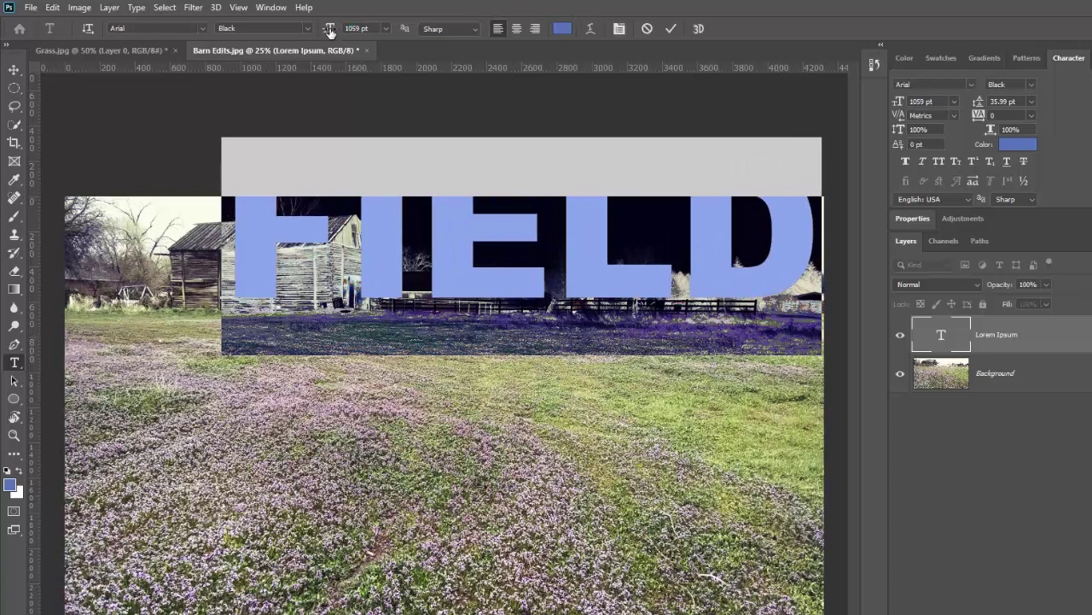
left_click_drag(330, 32, 384, 30)
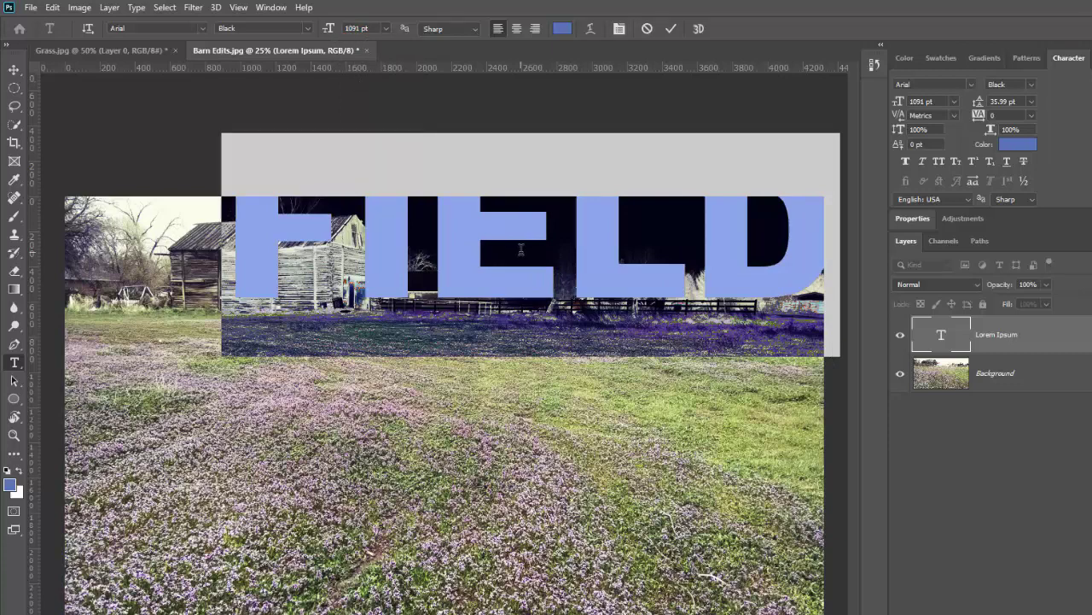
Step: Commit the FIELD text and move it down onto the meadow
left_click(674, 28)
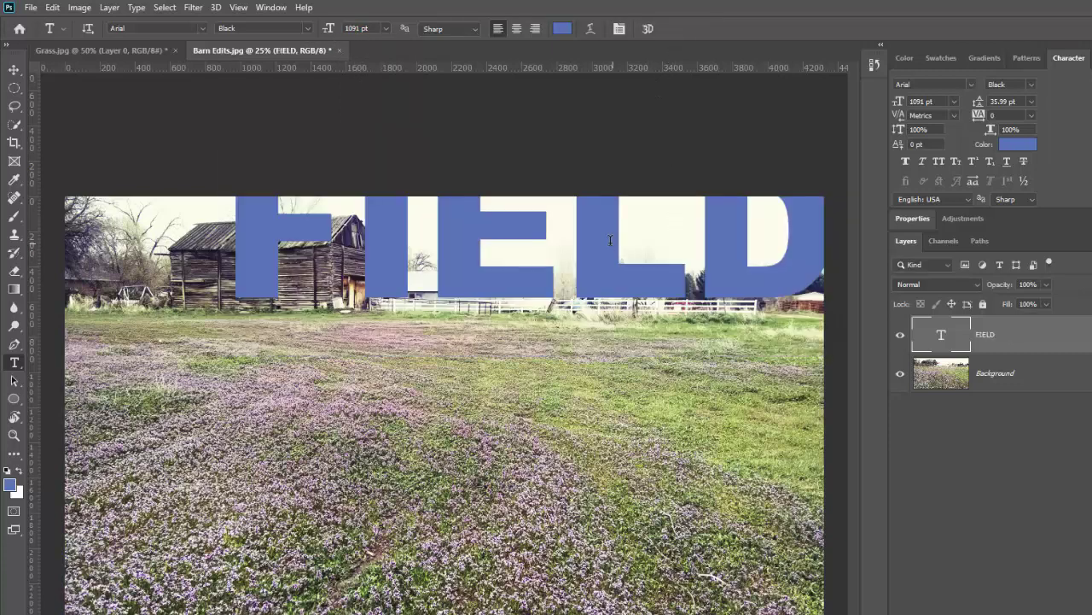
key("v")
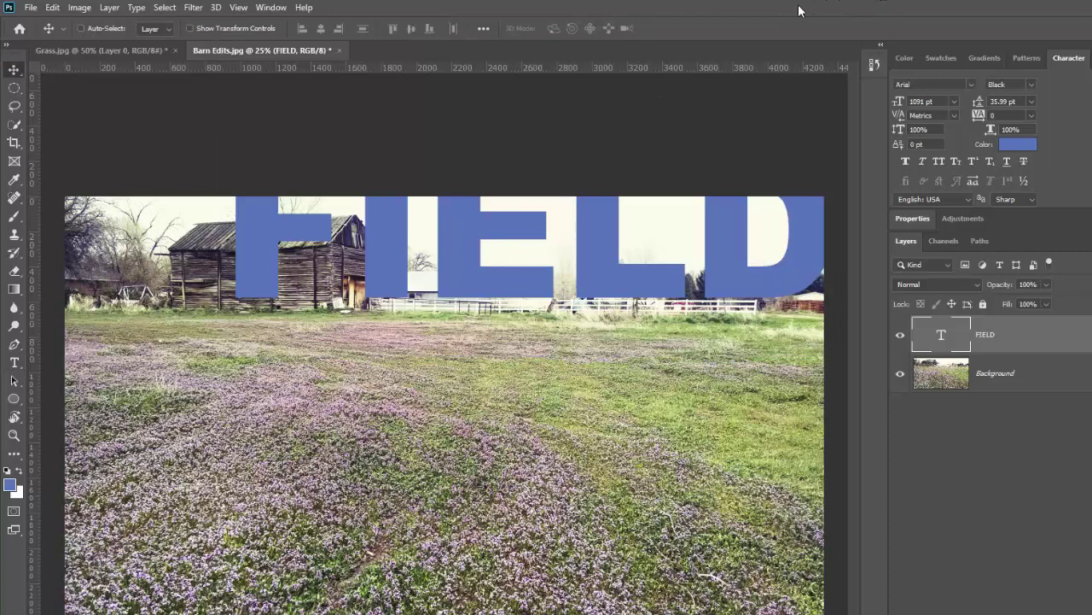
left_click_drag(557, 239, 489, 412)
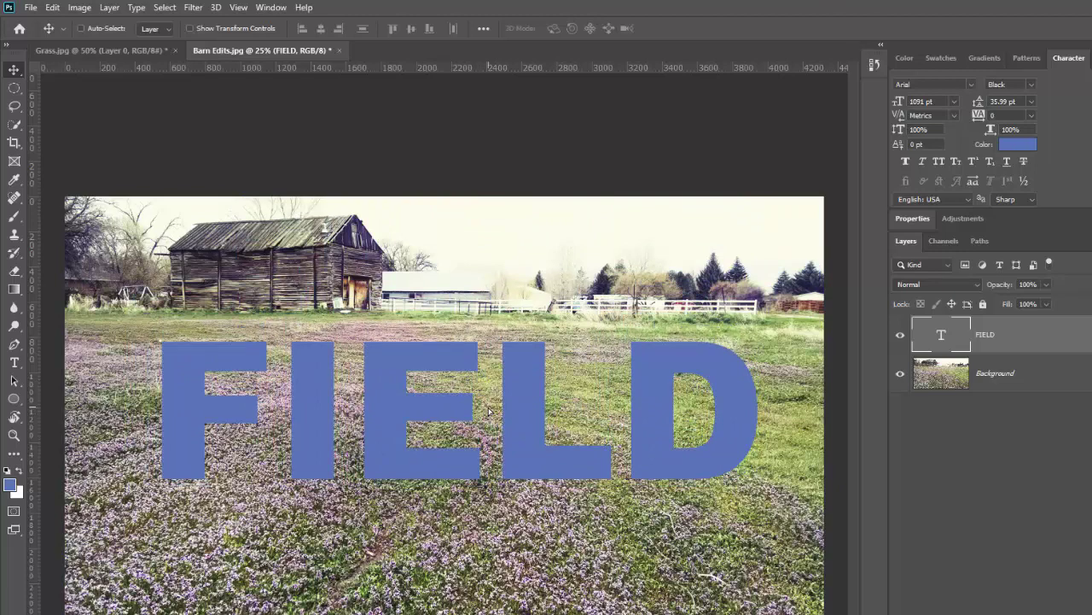
key("ctrl+a")
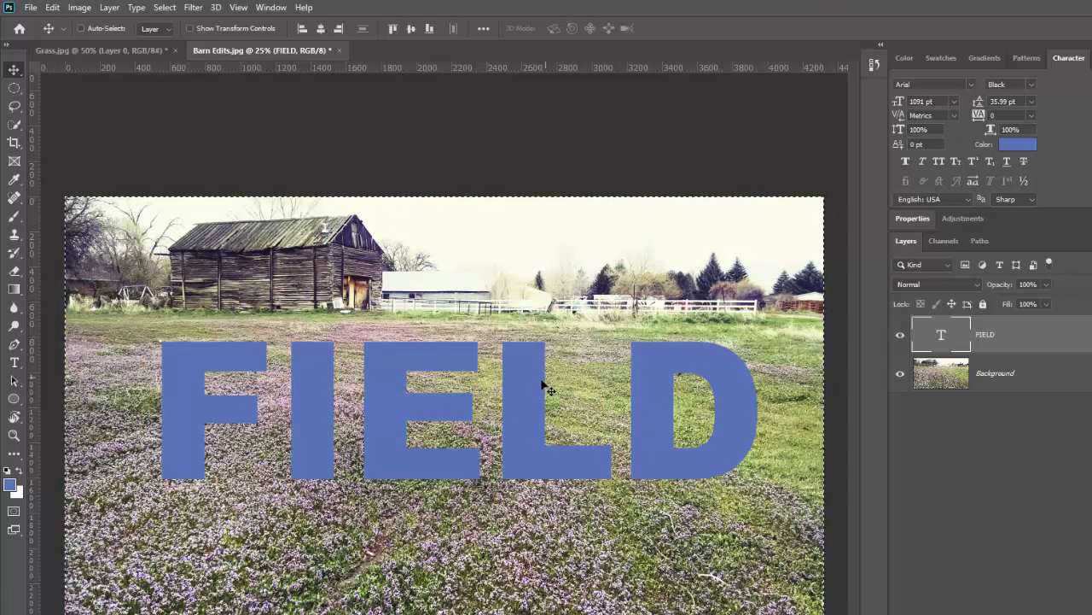
mouse_move(438, 414)
left_mouse_down()
mouse_move(438, 395)
mouse_move(453, 431)
mouse_move(458, 404)
mouse_move(435, 404)
mouse_move(466, 407)
mouse_move(444, 405)
left_mouse_up()
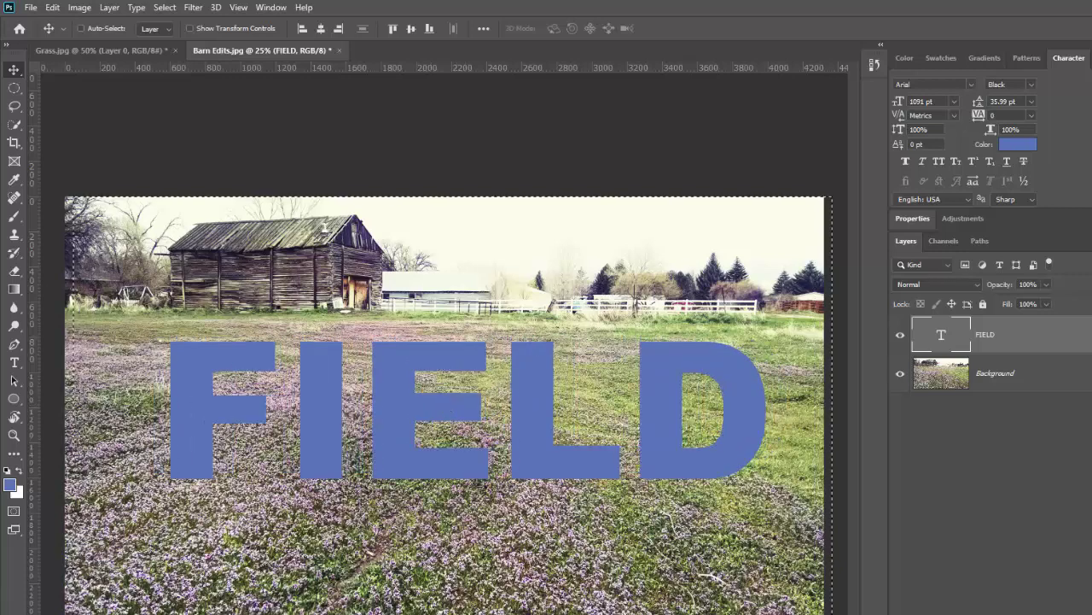
Step: Unlock the barn photo into Layer 0 and centre FIELD horizontally on the canvas
left_click(768, 408, "ctrl")
left_click(1031, 329)
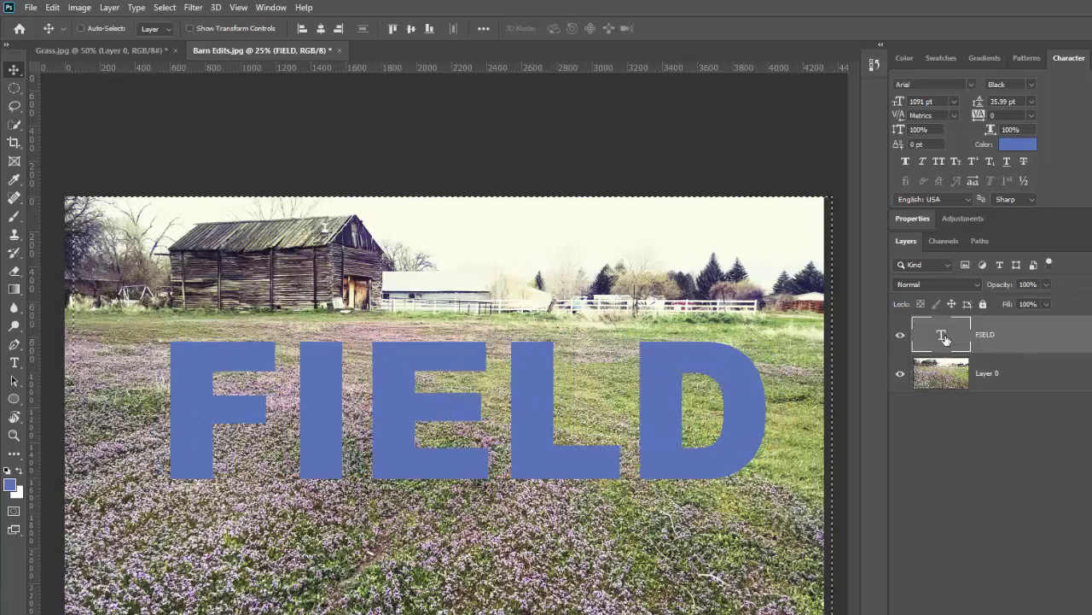
mouse_move(448, 436)
left_mouse_down()
mouse_move(458, 436)
mouse_move(433, 418)
mouse_move(442, 418)
mouse_move(419, 419)
mouse_move(458, 415)
mouse_move(444, 426)
left_mouse_up()
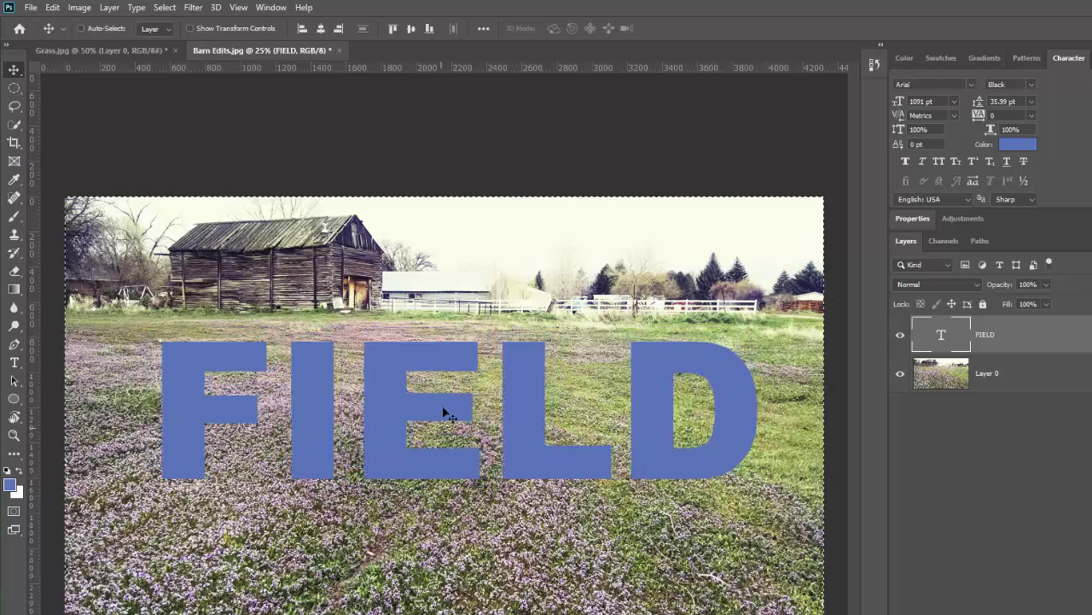
left_click(321, 30)
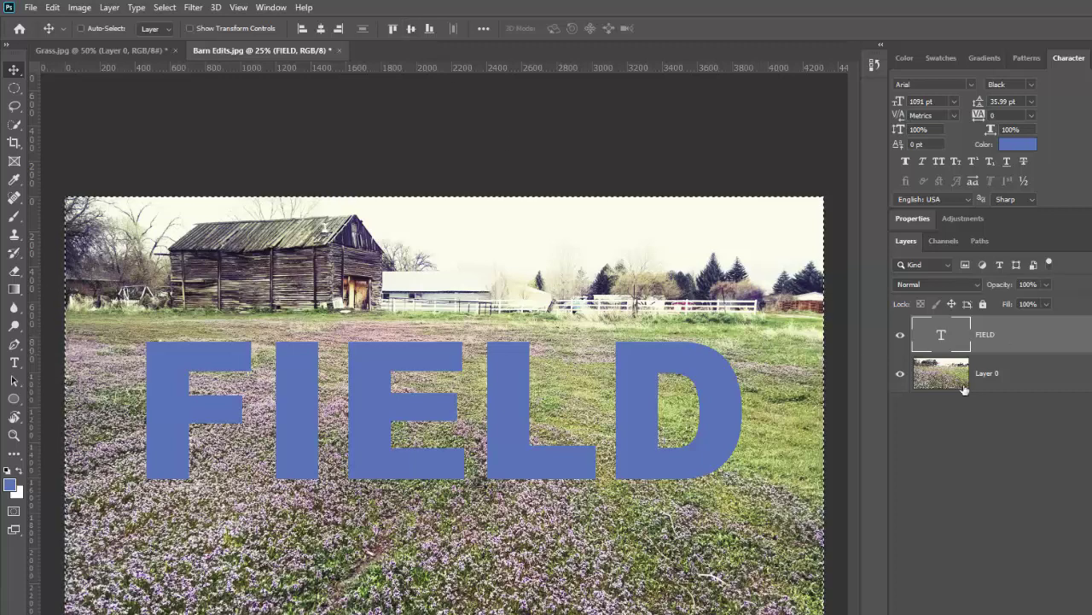
Step: Move Layer 0 above the FIELD text and clip it into the letters
left_click_drag(1027, 380, 961, 333)
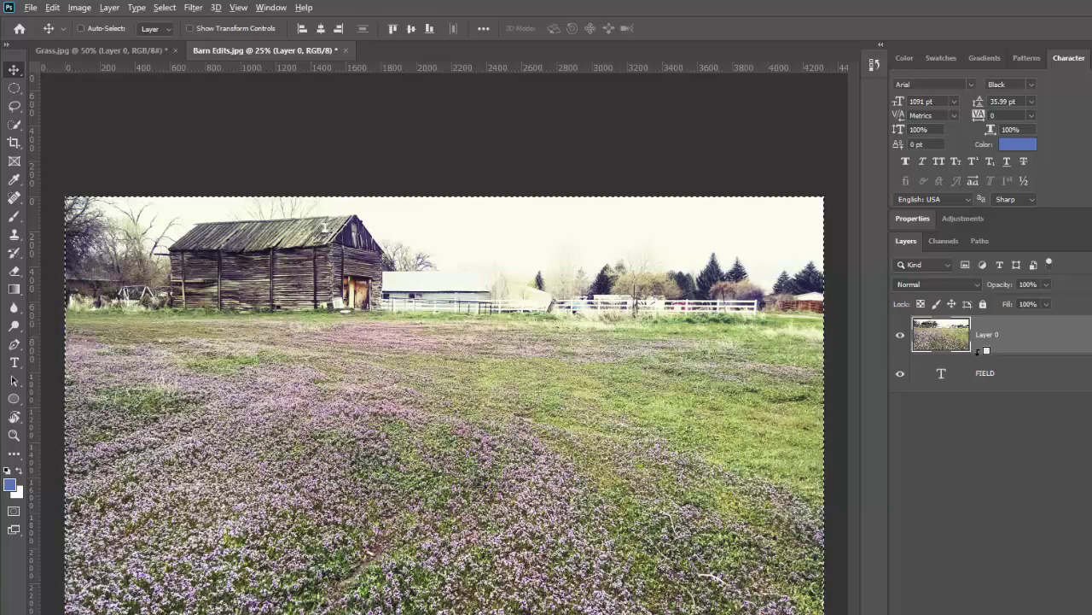
left_click(975, 351, "alt")
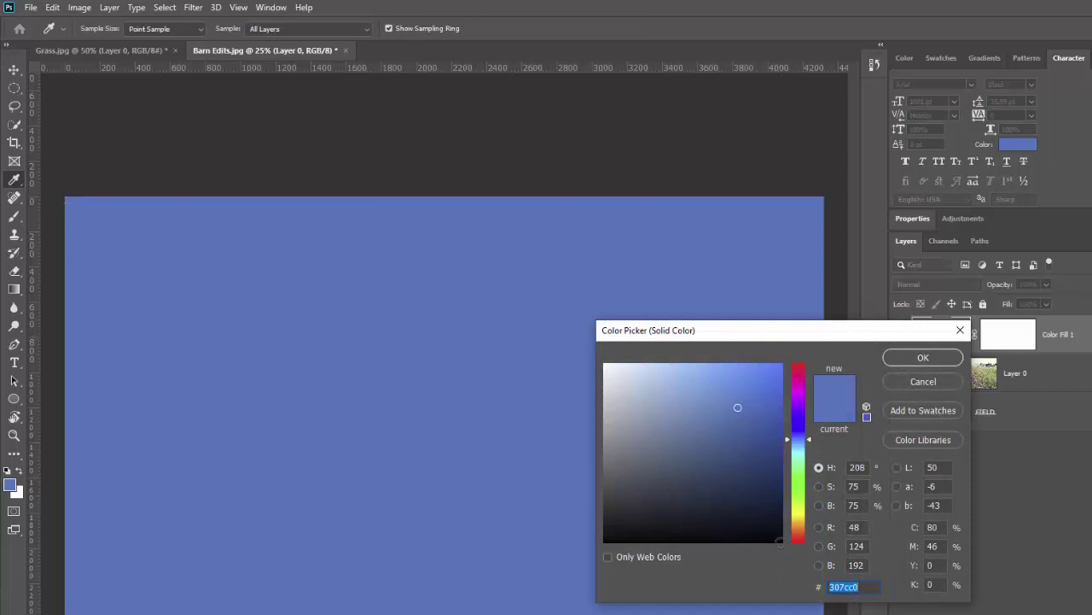
Step: Make the fill black beneath FIELD and shift the barn photo so the letters show meadow
left_click(780, 542)
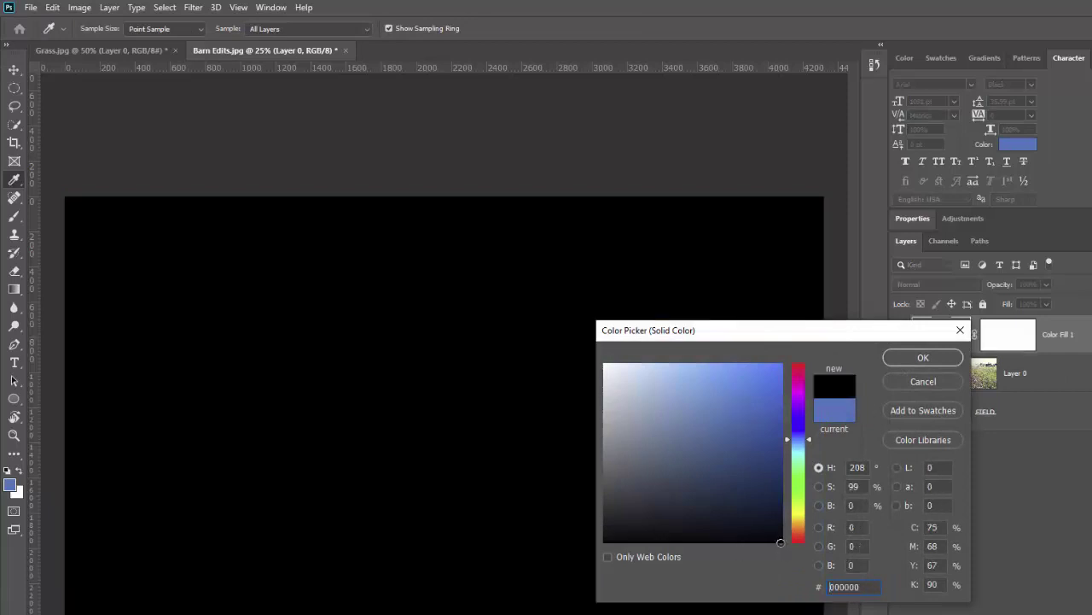
left_click(931, 357)
left_click_drag(1055, 351, 1055, 435)
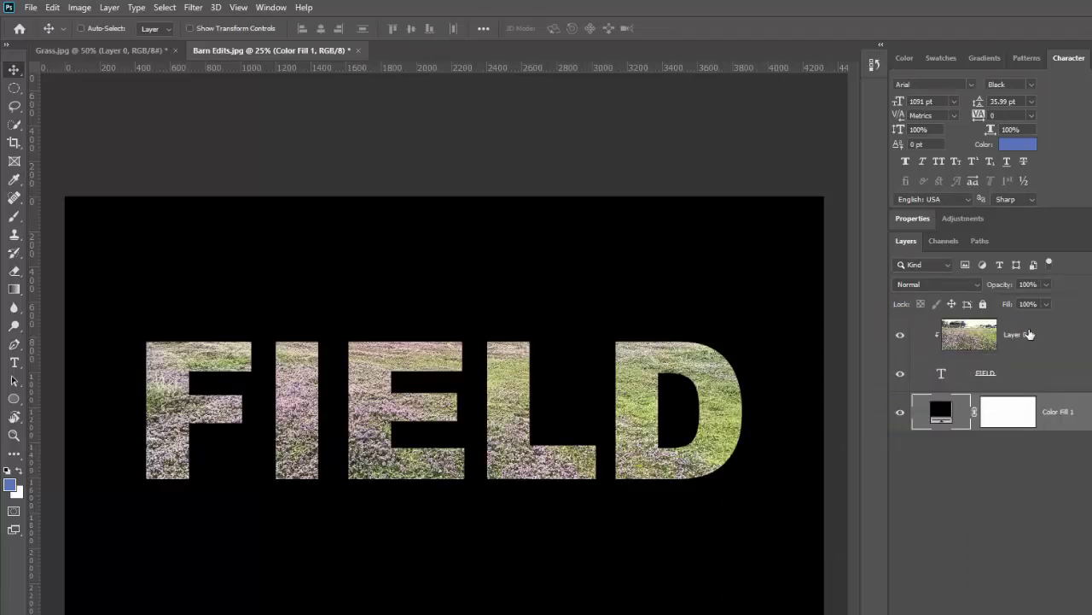
left_click(1037, 334)
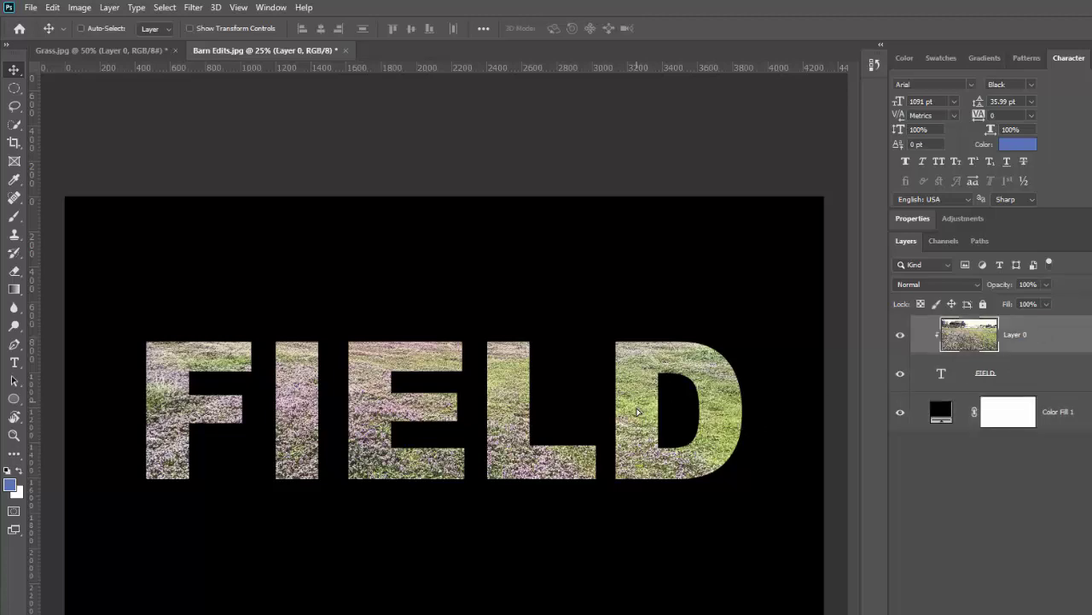
left_click_drag(636, 389, 676, 282)
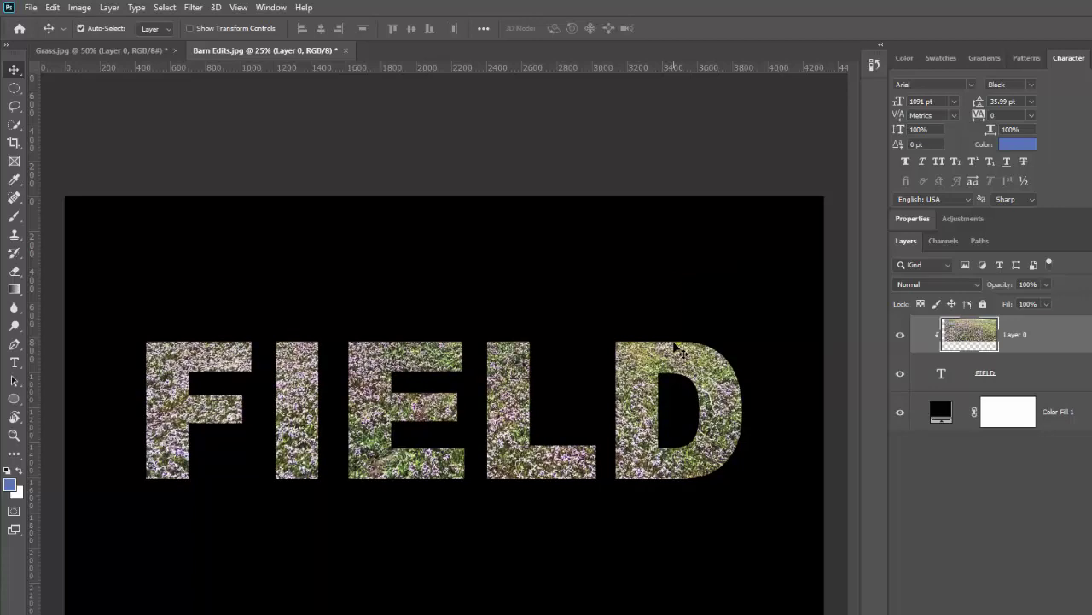
Step: Open baby.jpg and unlock its Background into an editable Layer 0
key("ctrl+o")
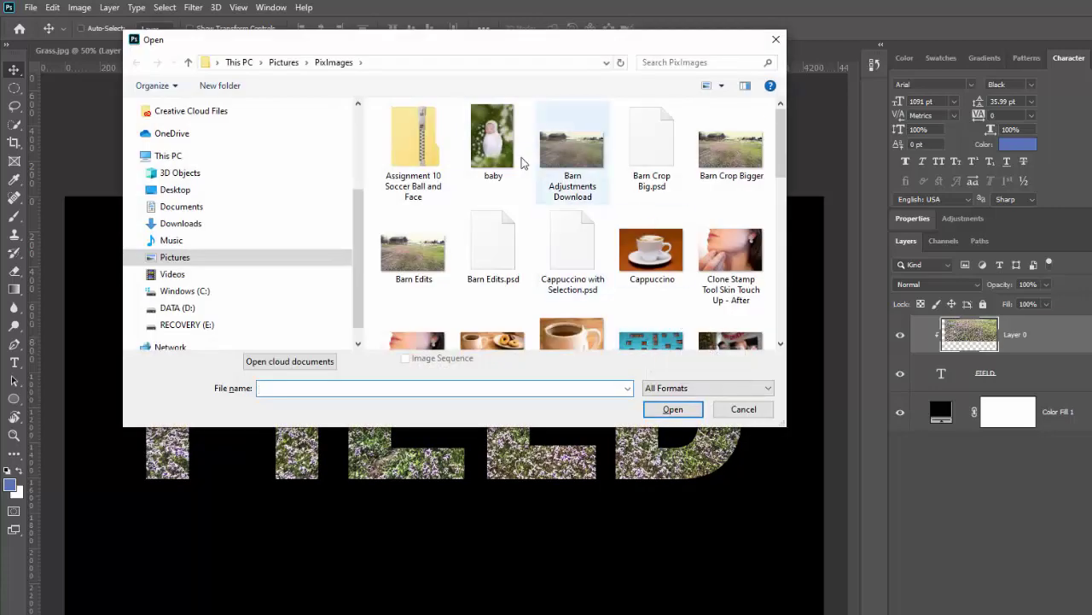
double_click(498, 152)
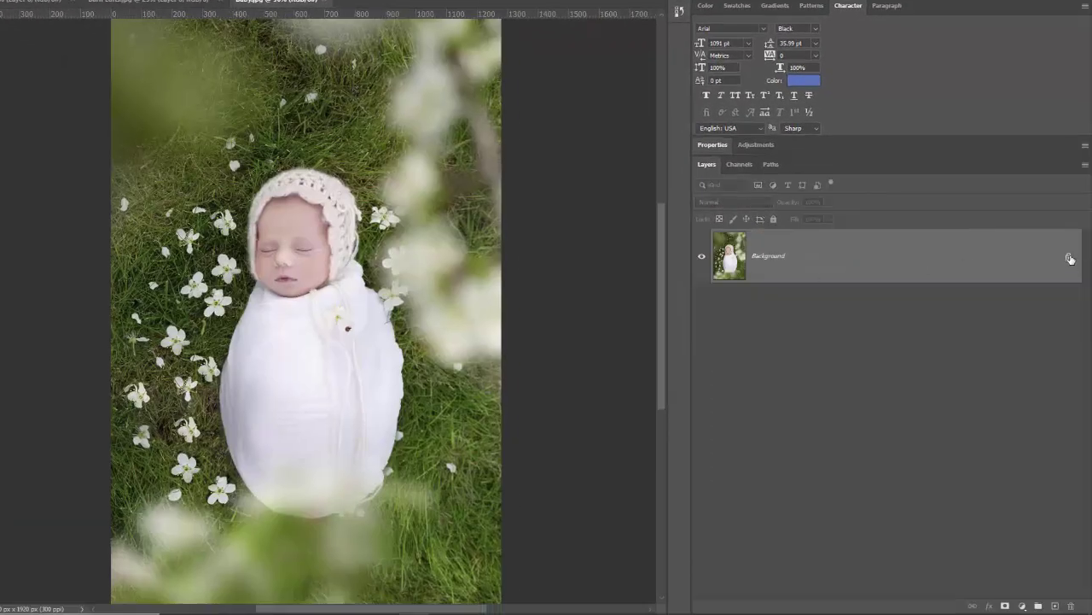
left_click(1070, 257)
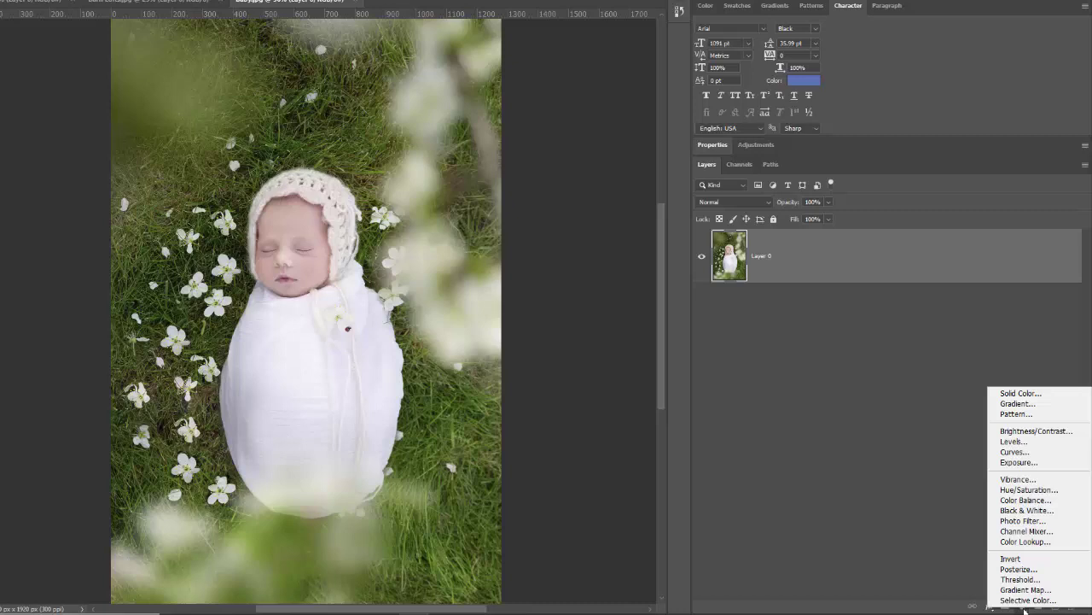
Step: Add a blue solid colour fill layer and place it beneath Layer 0
left_click(1015, 393)
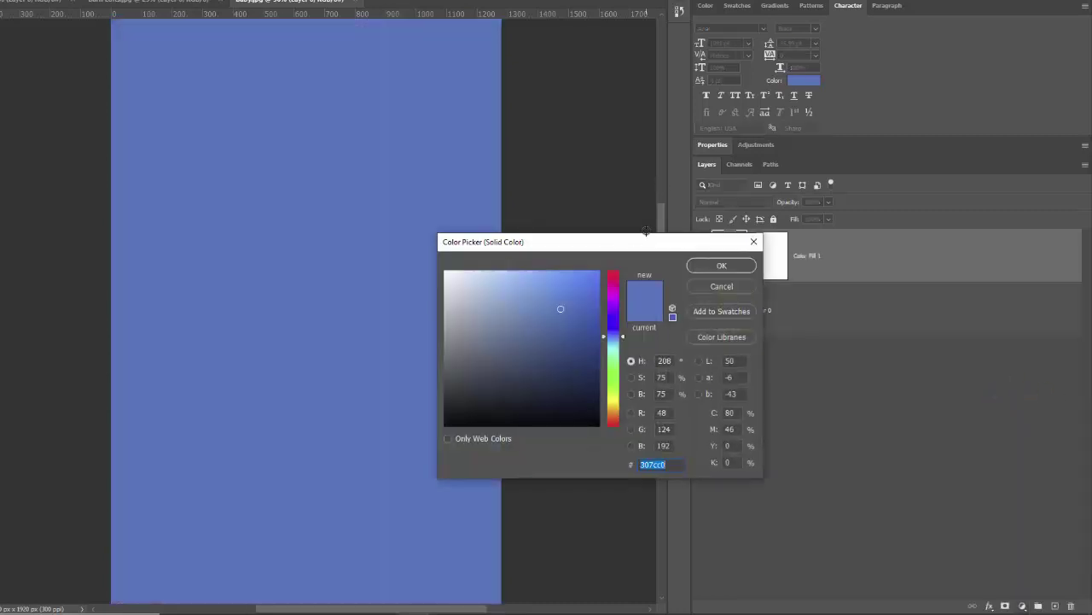
left_click(721, 266)
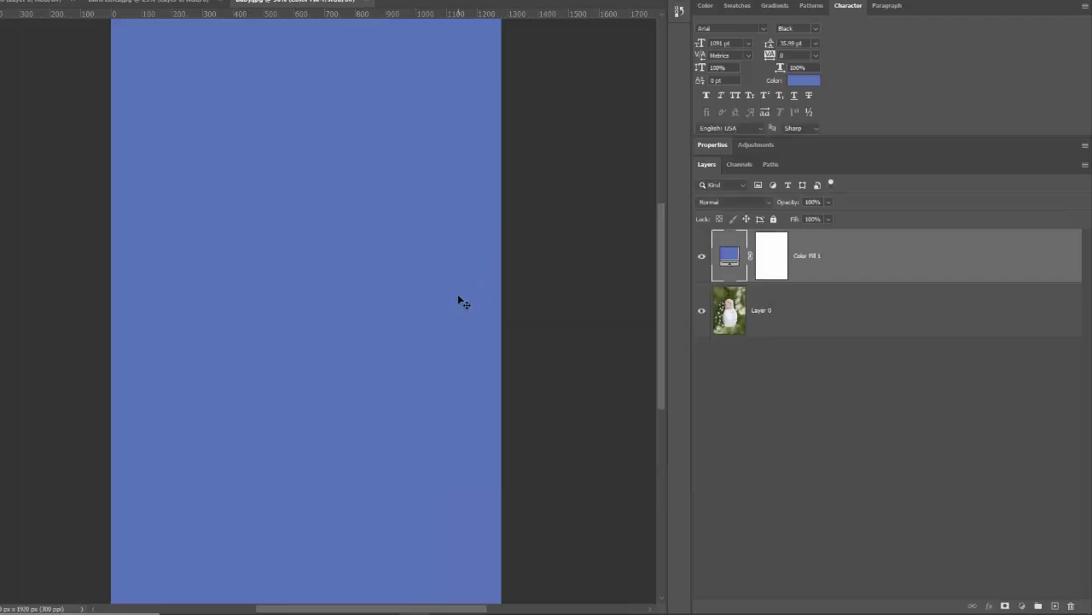
left_click_drag(849, 259, 871, 352)
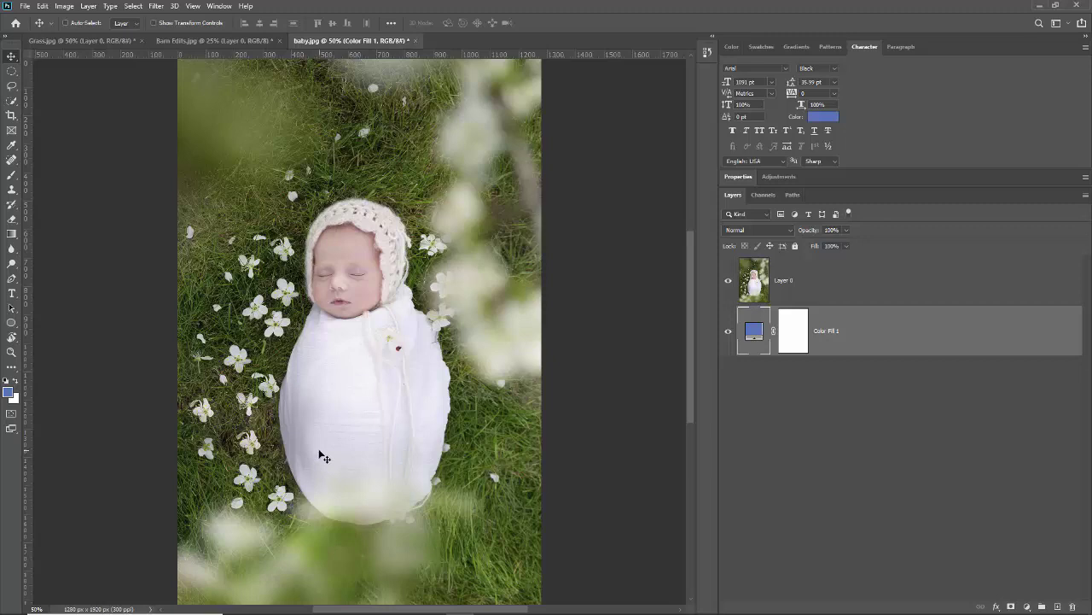
Step: Embed footprint-48274_1280 as a new layer, nudge it into position, and commit the placement
left_click(25, 7)
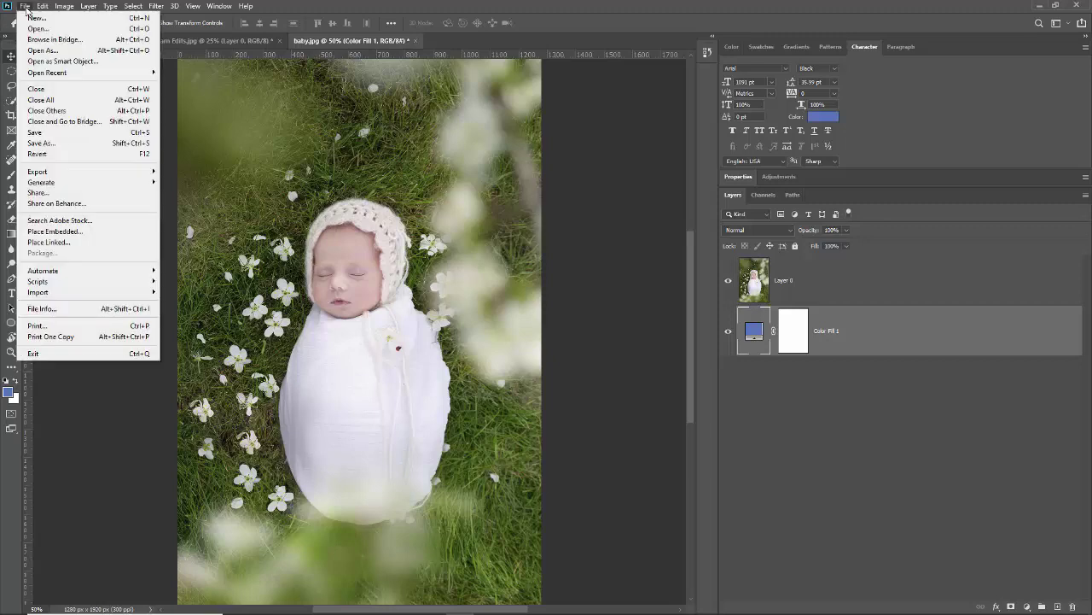
left_click(62, 234)
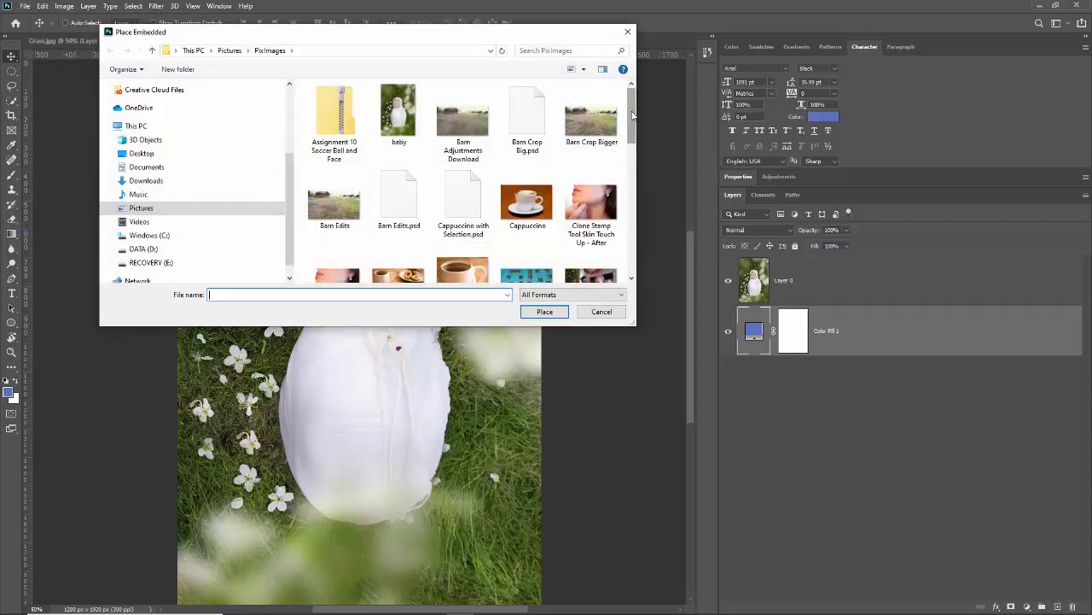
left_click_drag(632, 119, 629, 172)
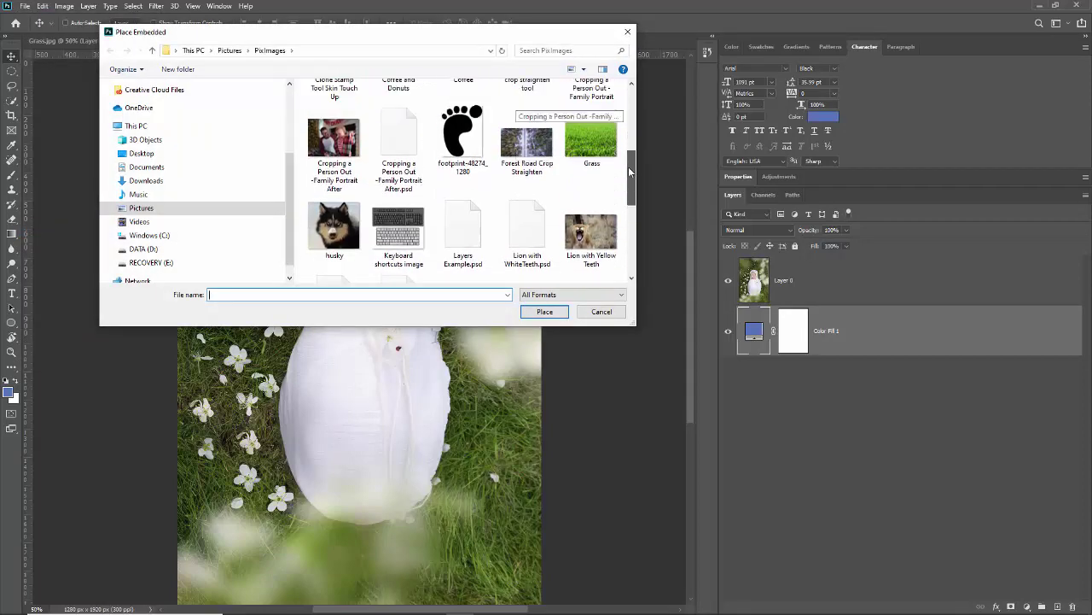
double_click(462, 137)
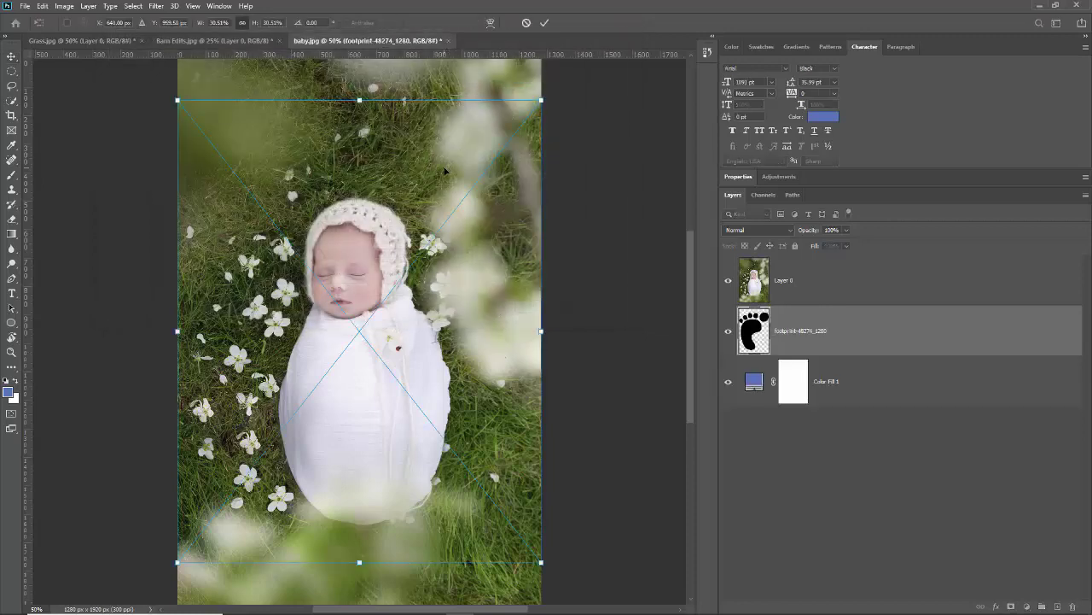
left_click_drag(442, 159, 440, 134)
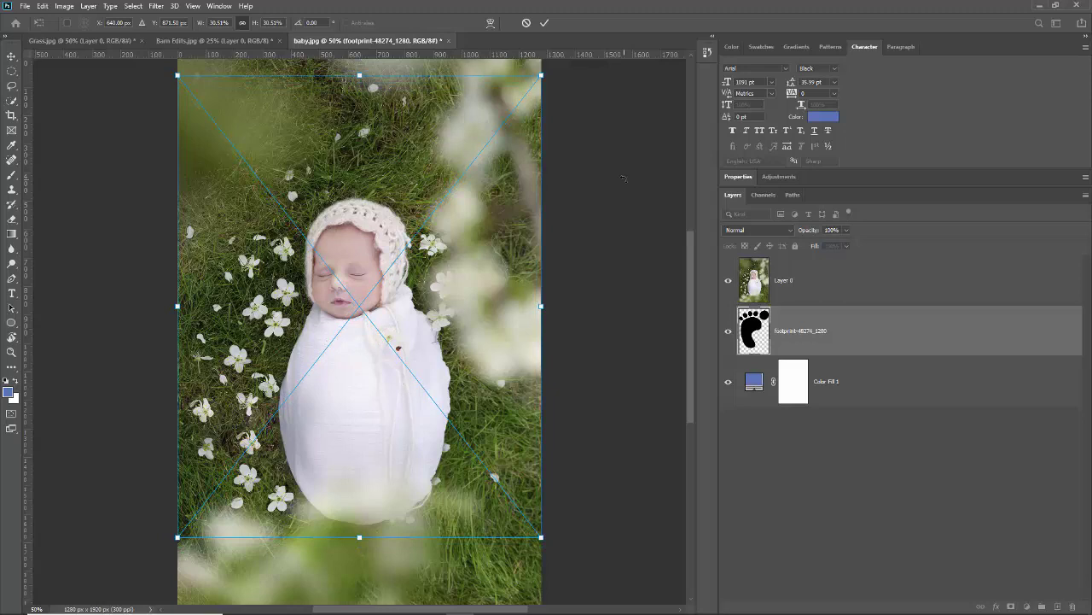
left_click_drag(406, 156, 408, 172)
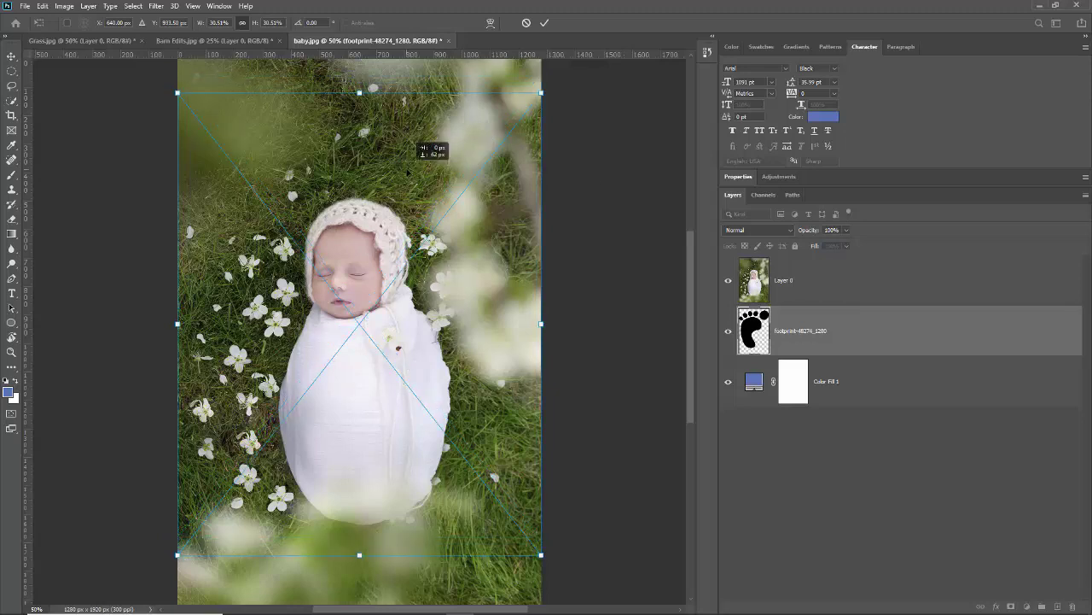
left_click(545, 23)
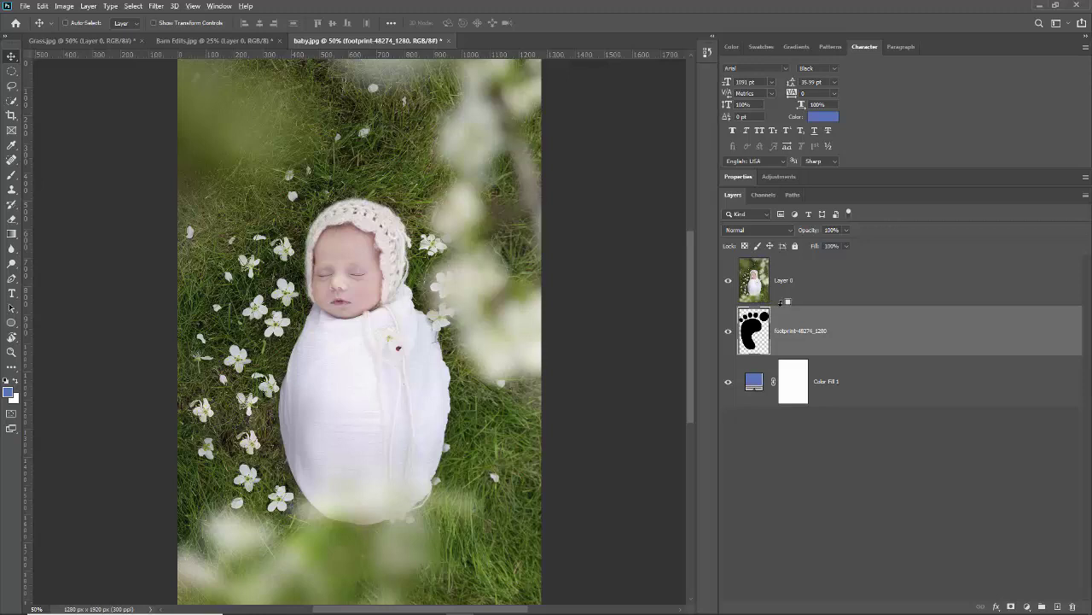
Step: Clip Layer 0 into the footprint layer and shift the baby photo down and left
left_click(780, 301, "alt")
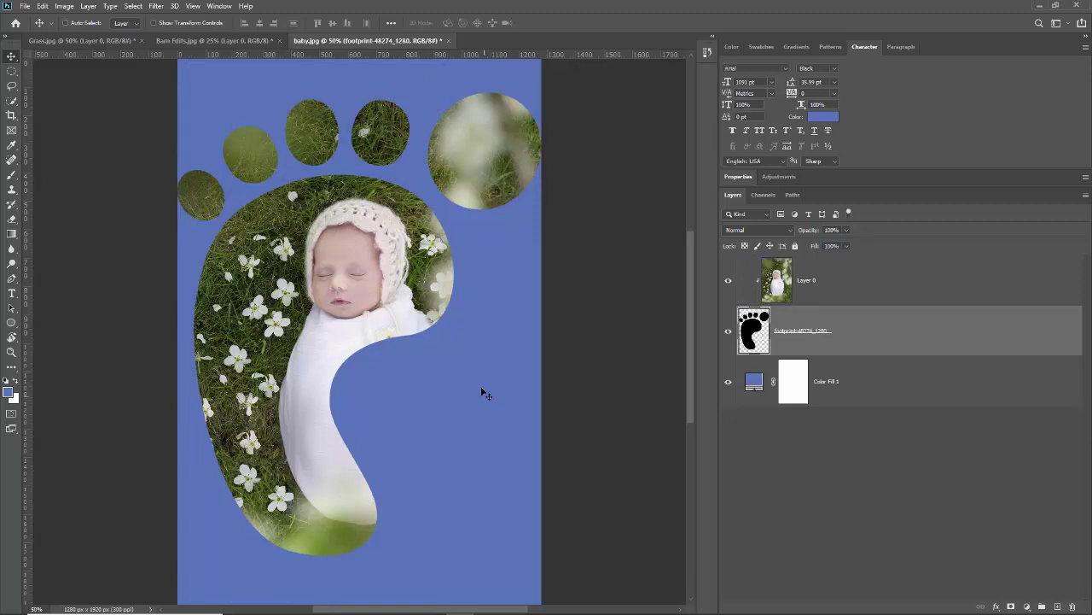
left_click(834, 281)
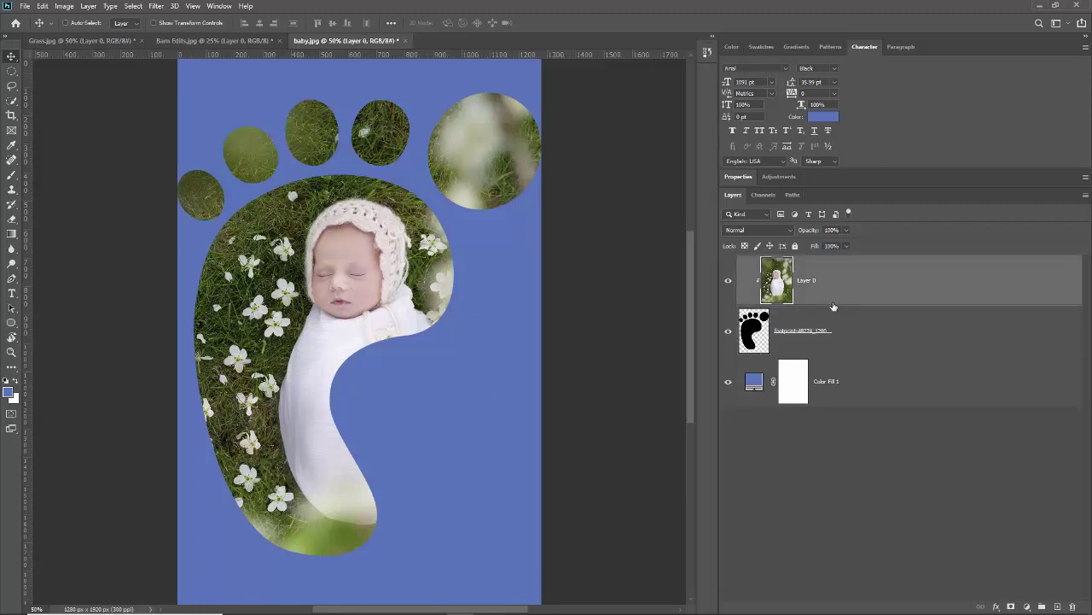
left_click_drag(382, 290, 331, 328)
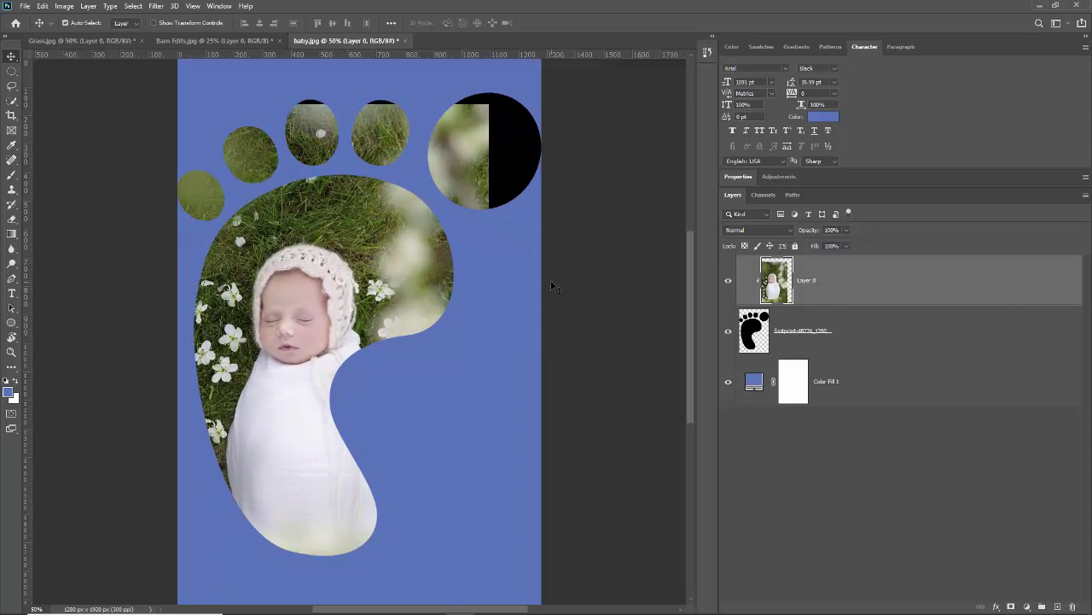
Step: Free-transform the baby photo to about 115.6% and move it down into the footprint's sole
key("ctrl+t")
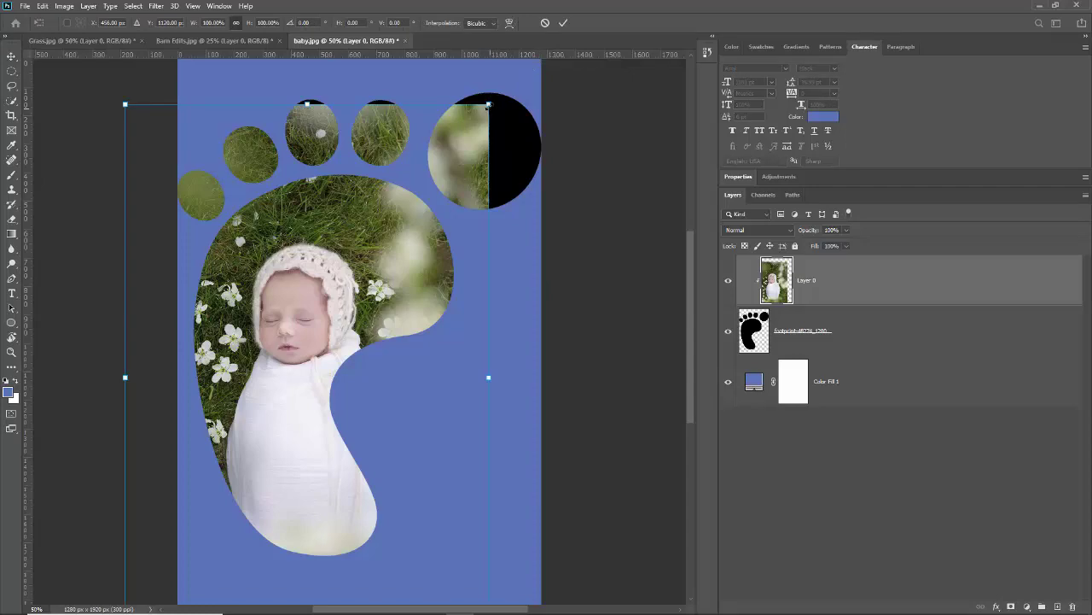
left_click_drag(496, 101, 523, 172)
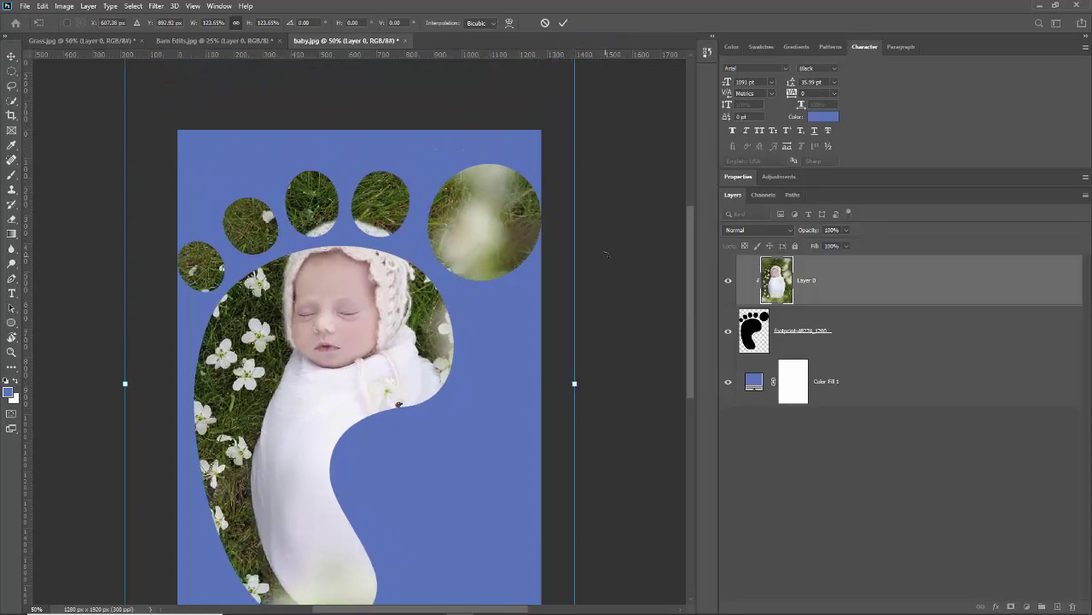
scroll(606, 254, "down", 3)
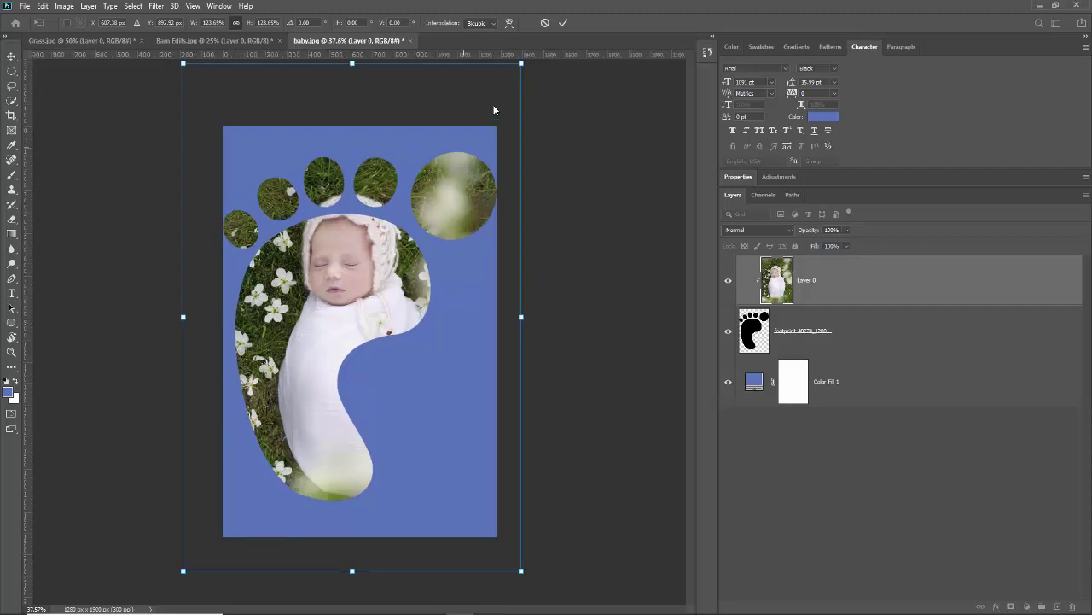
left_click_drag(521, 63, 499, 96)
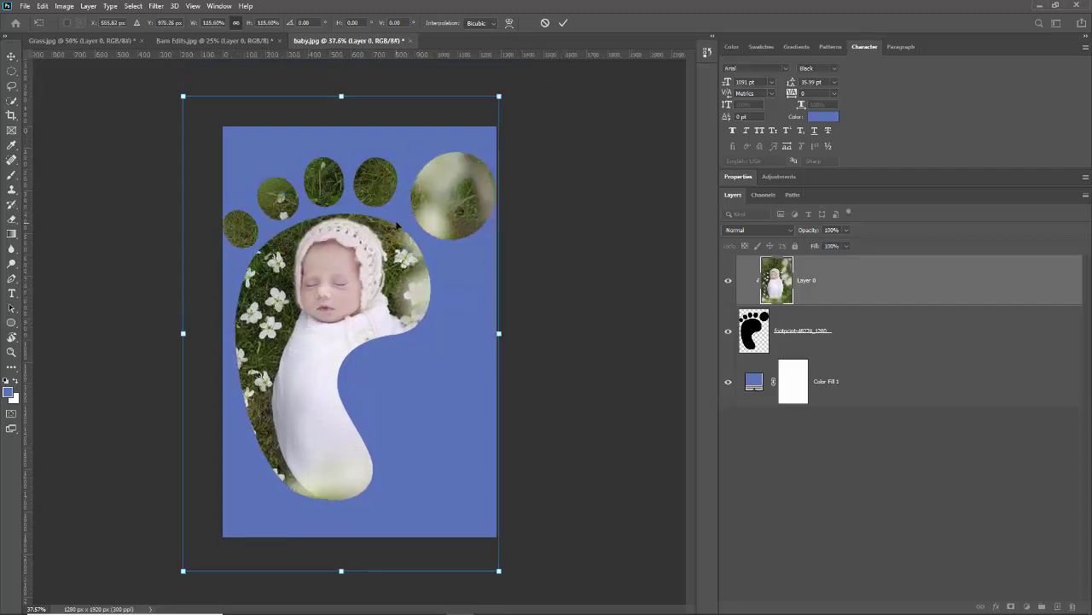
mouse_move(396, 222)
left_mouse_down()
mouse_move(404, 240)
mouse_move(393, 242)
left_mouse_up()
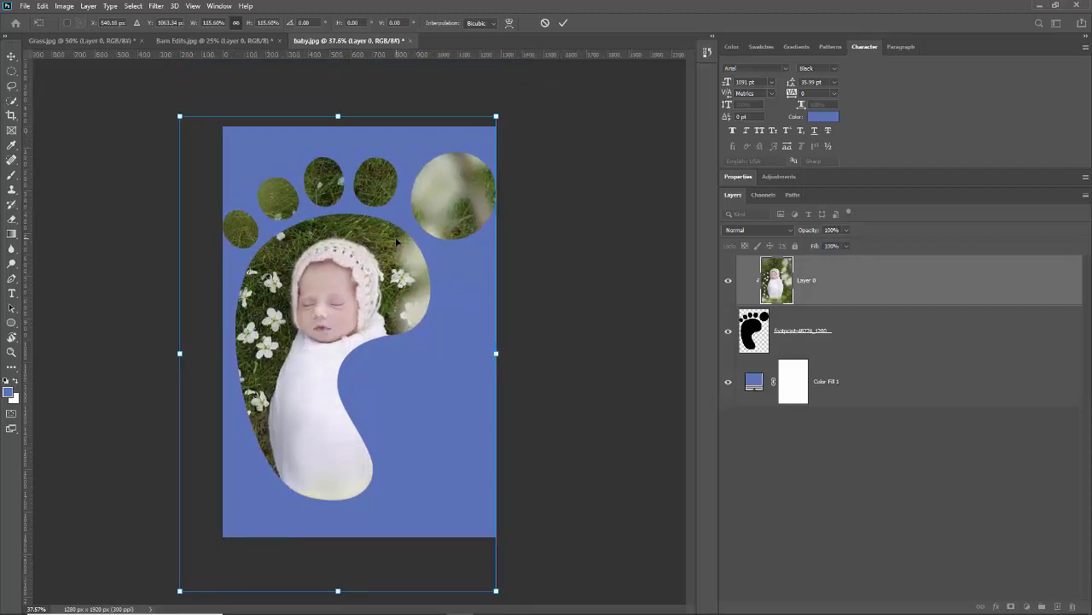
left_click(563, 23)
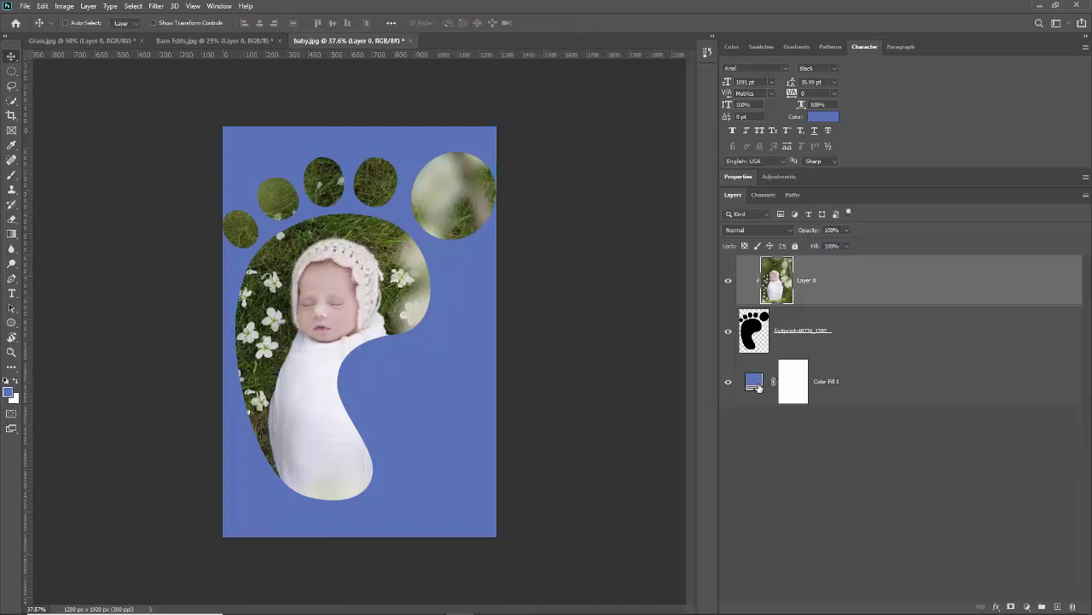
Step: Change Color Fill 1 to the light cyan hex value aafffe
double_click(755, 384)
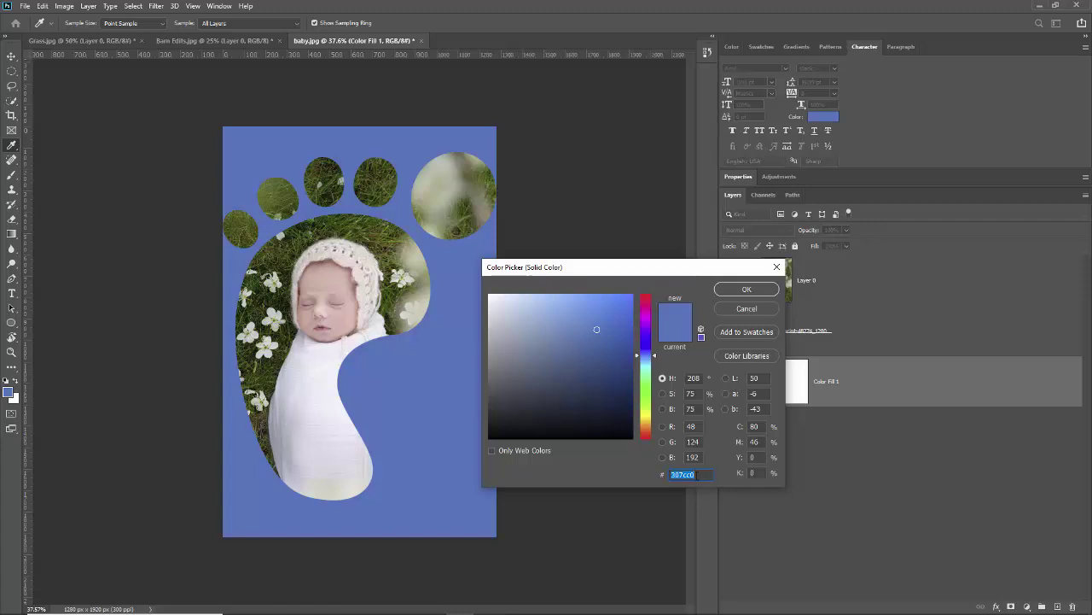
type("FFFFFF")
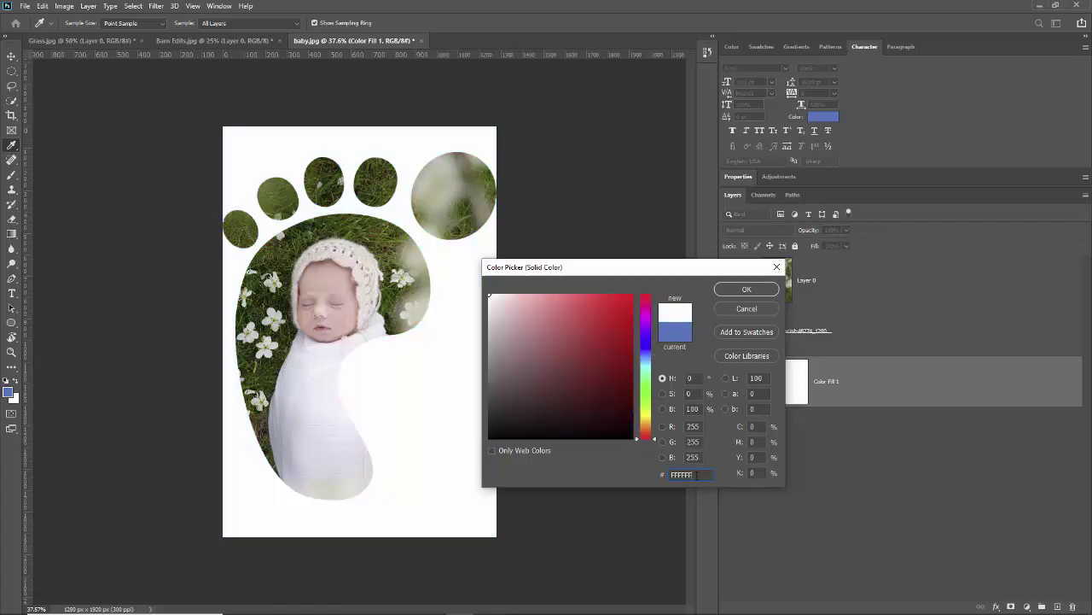
type("aafffe")
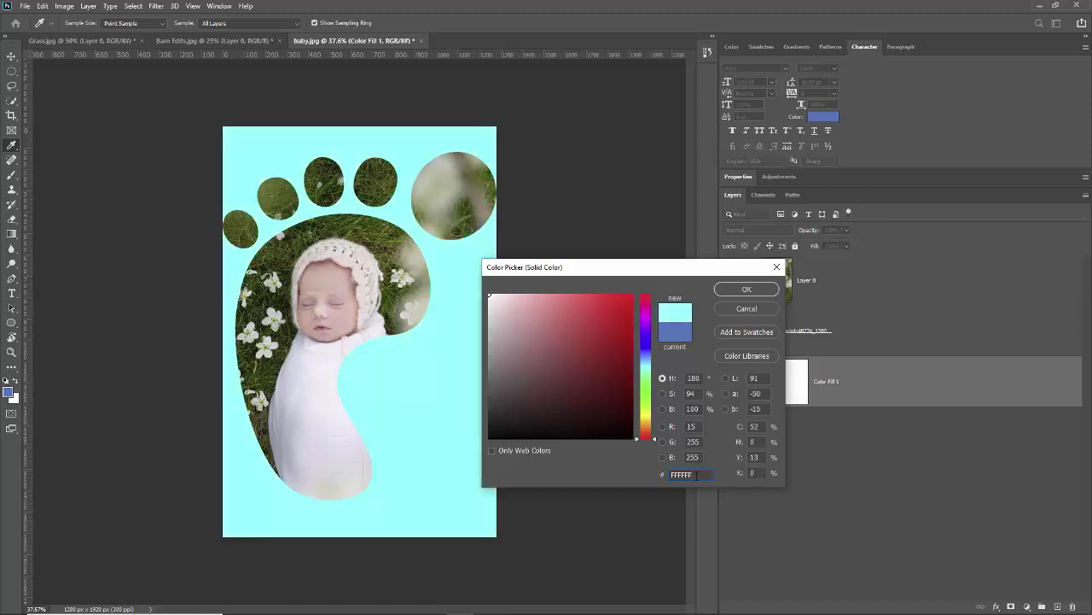
left_click(747, 290)
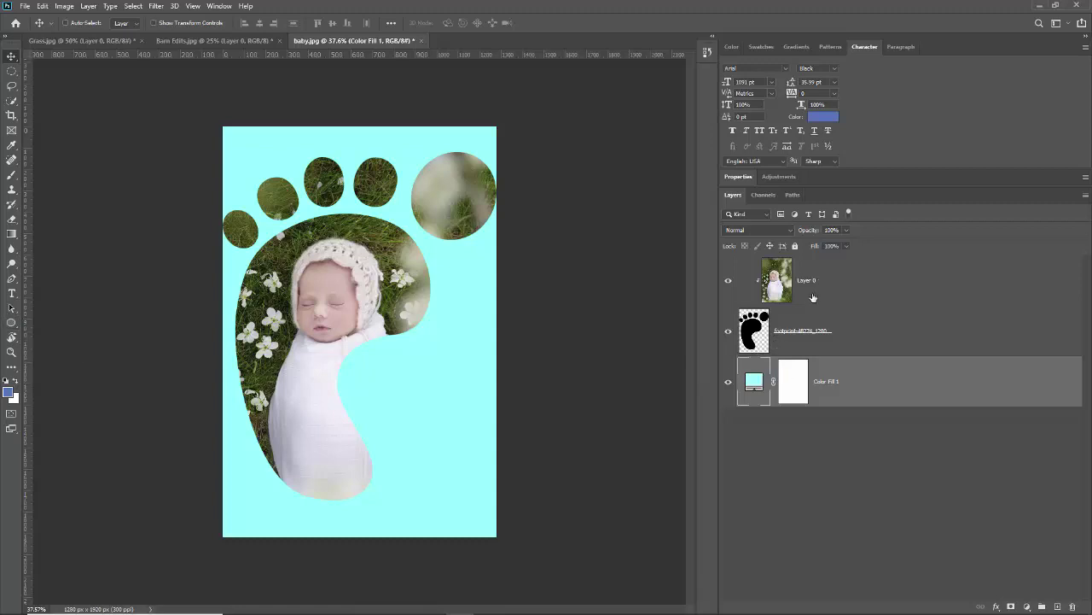
Step: Delete the footprint layer and draw a tall ellipse framing the baby
left_click_drag(840, 322, 1073, 605)
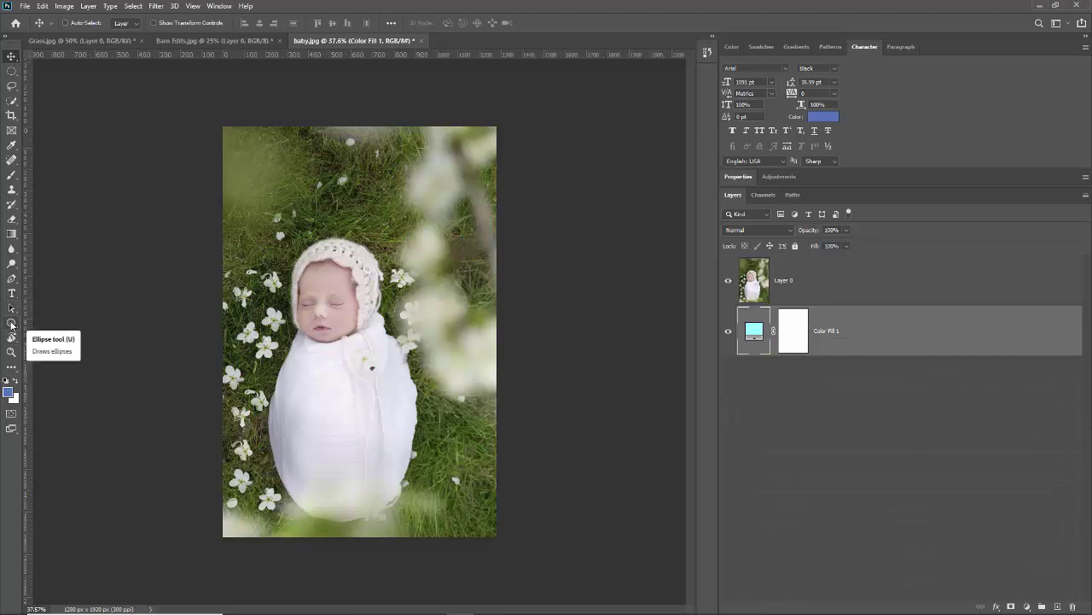
left_click(12, 324)
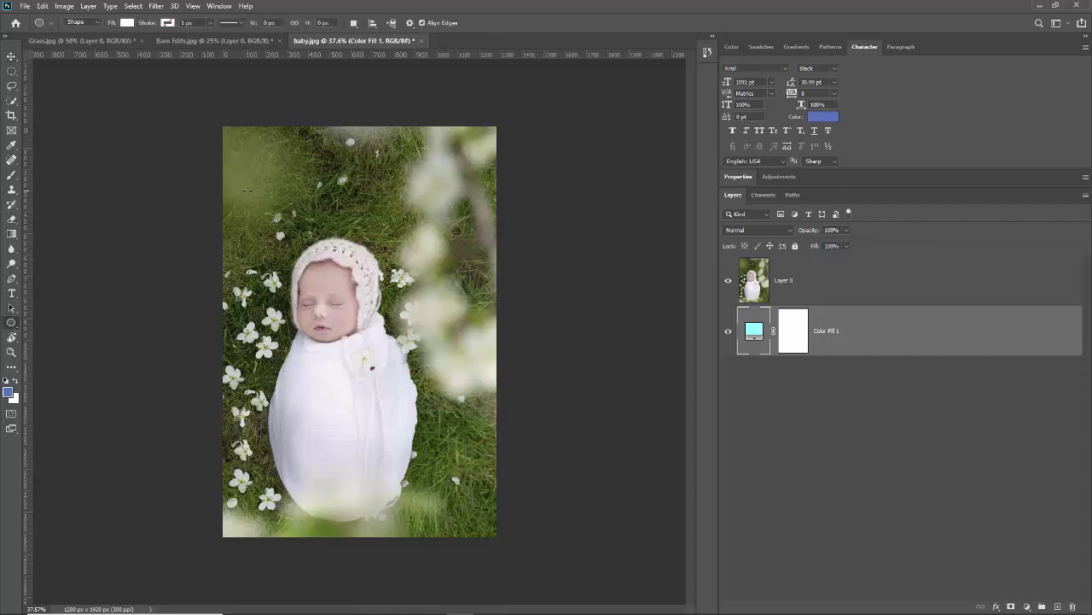
left_click_drag(247, 189, 505, 448)
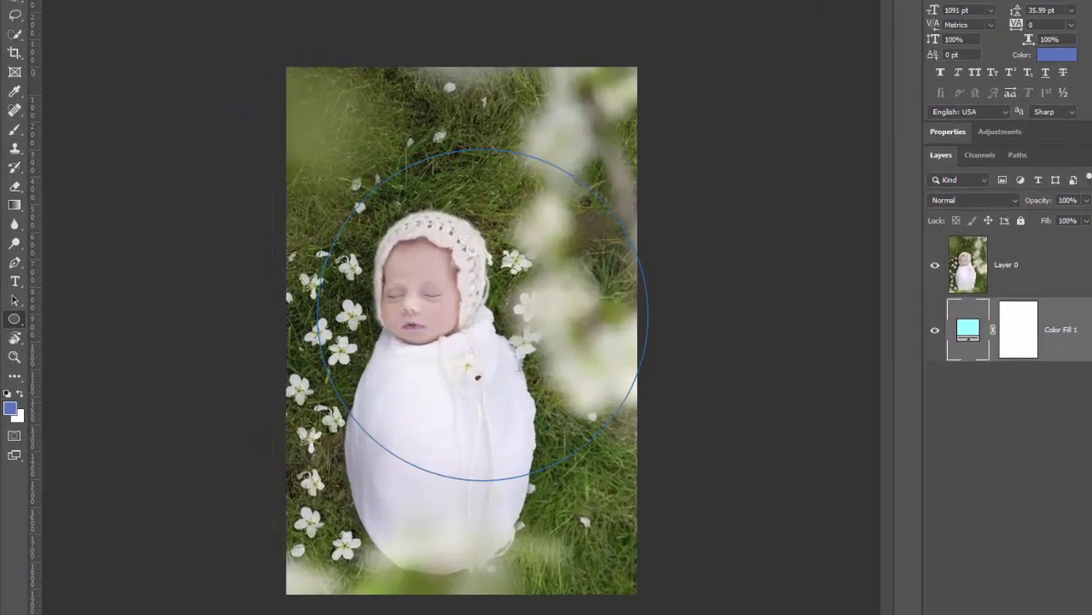
left_click_drag(602, 478, 602, 555)
left_click_drag(674, 614, 663, 561)
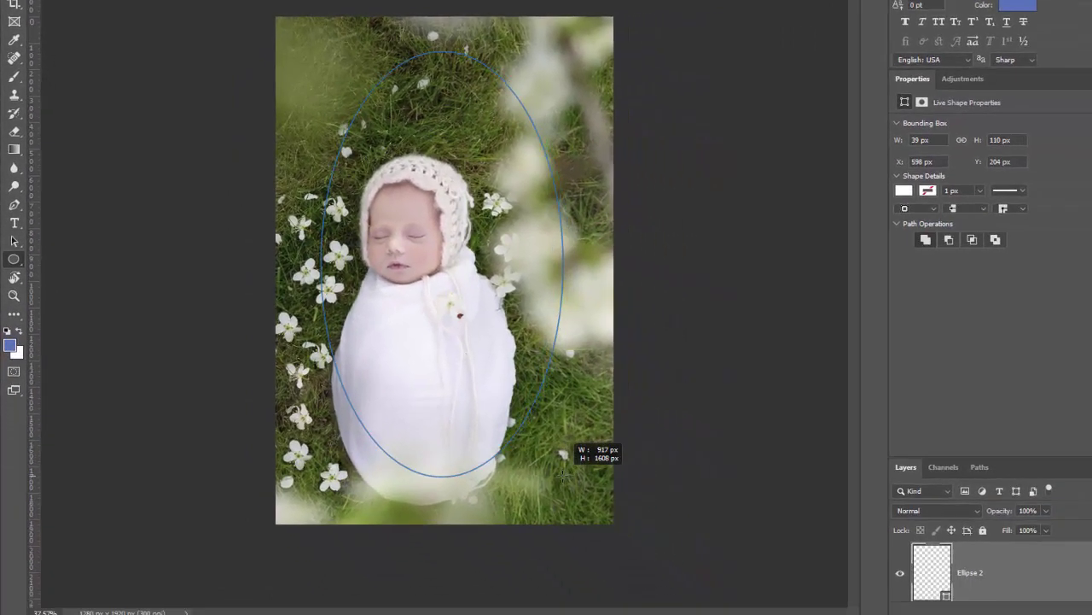
left_click_drag(564, 475, 563, 476)
Step: Set the Ellipse 3 shape fill to black
left_click(904, 190)
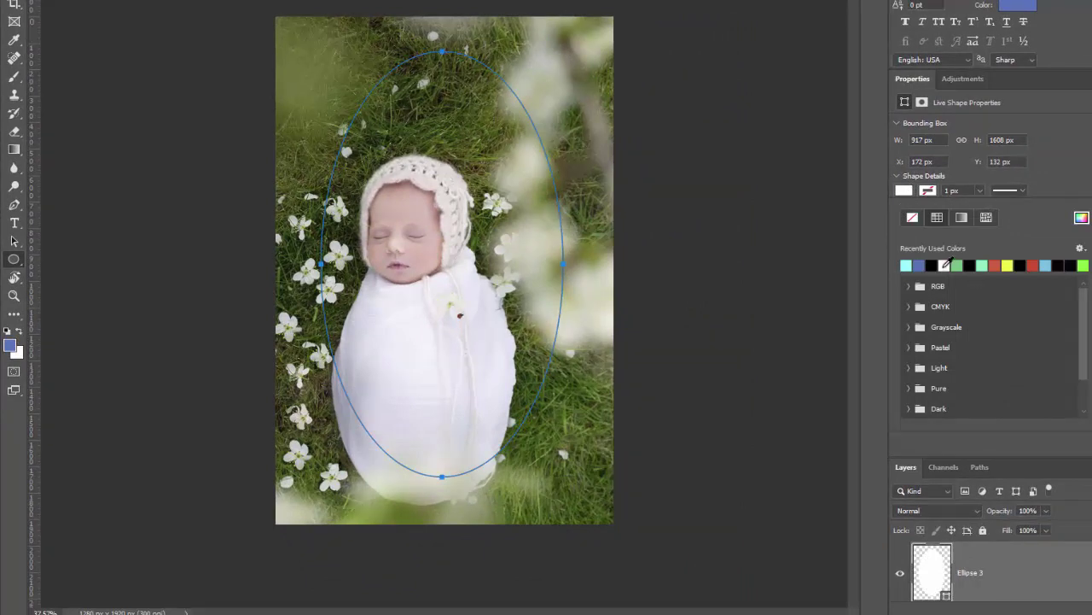
left_click(933, 266)
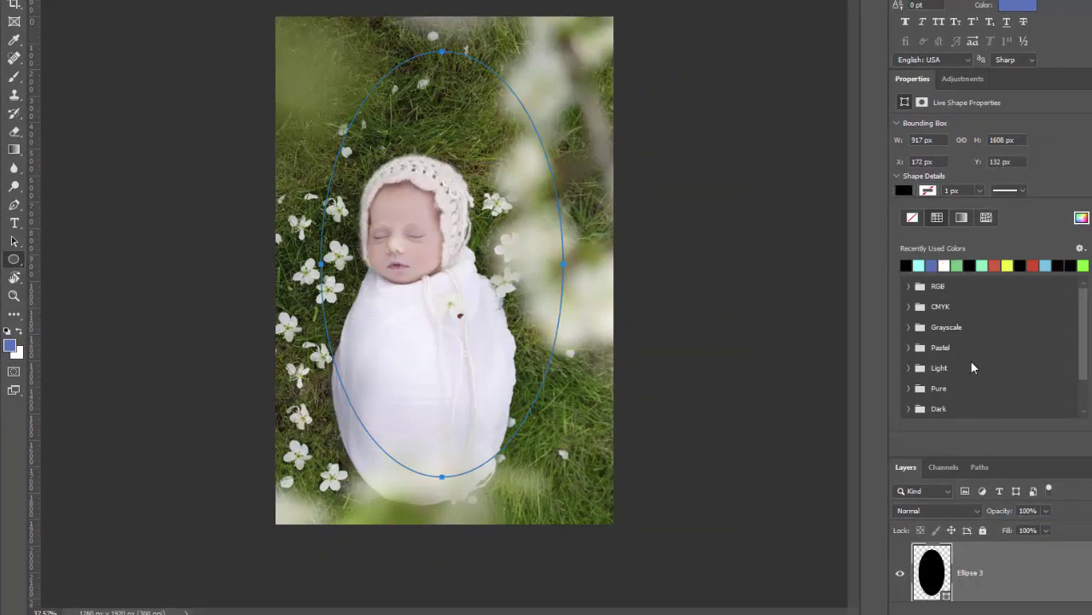
key("Return")
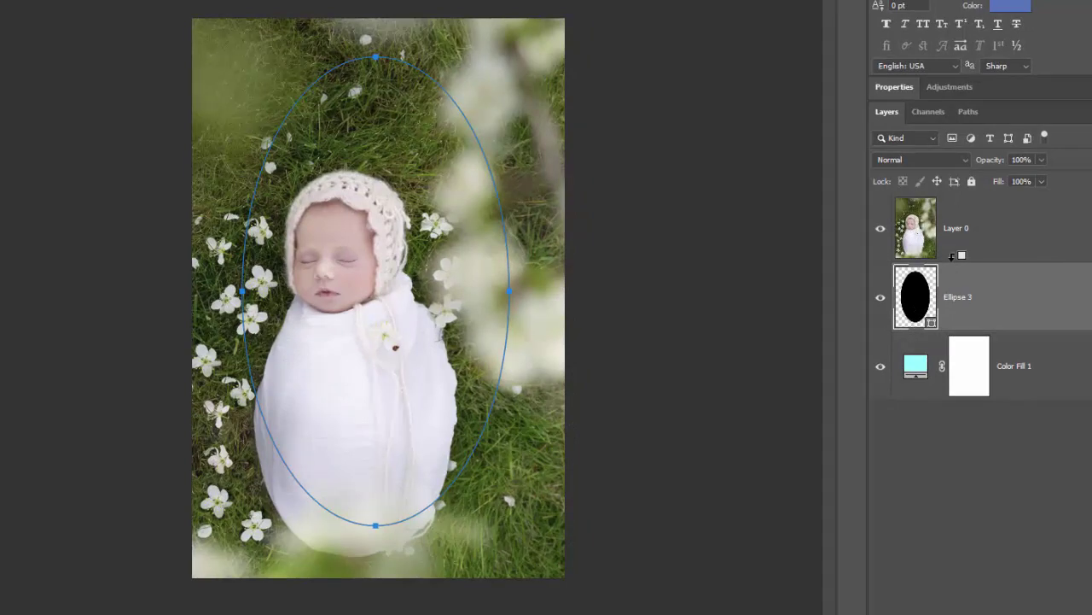
Step: Clip Layer 0 into Ellipse 3 and reposition the photo so the baby sits inside the oval
left_click(953, 255, "alt")
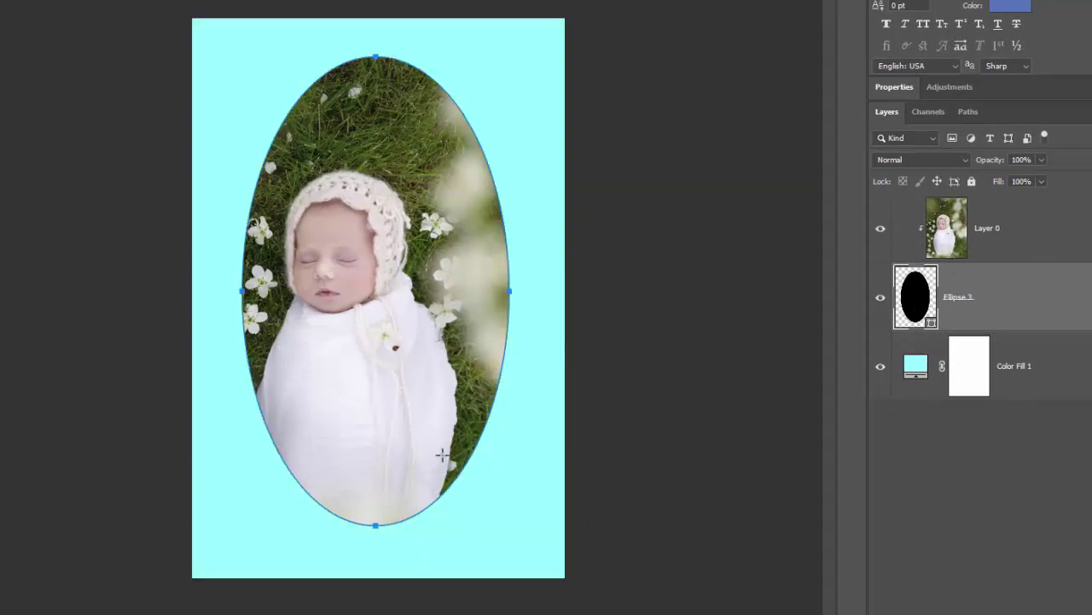
left_click(1020, 232)
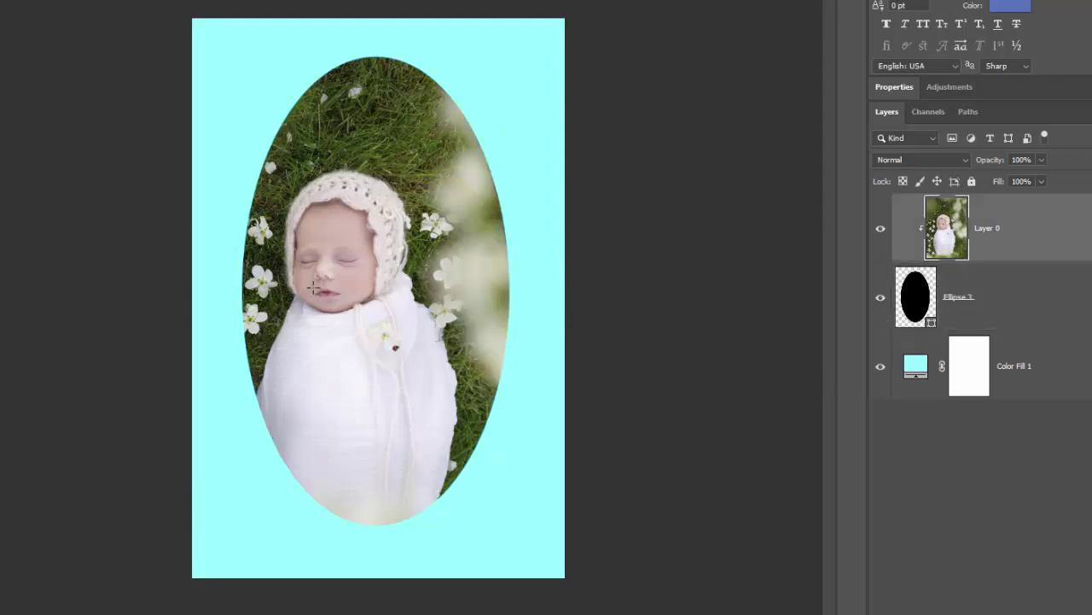
left_click_drag(341, 334, 361, 305)
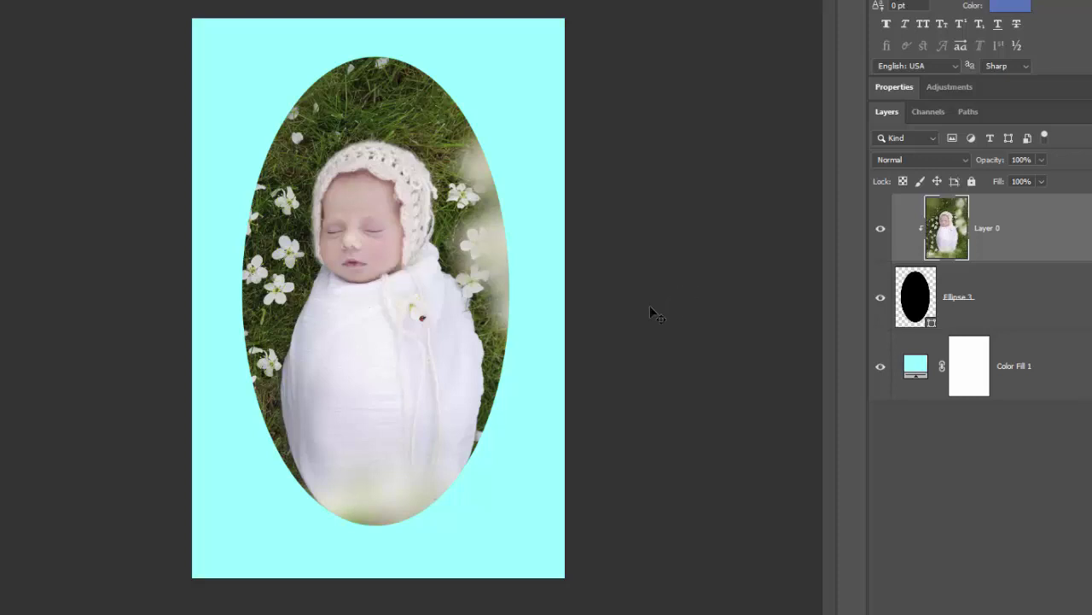
left_click_drag(380, 303, 382, 267)
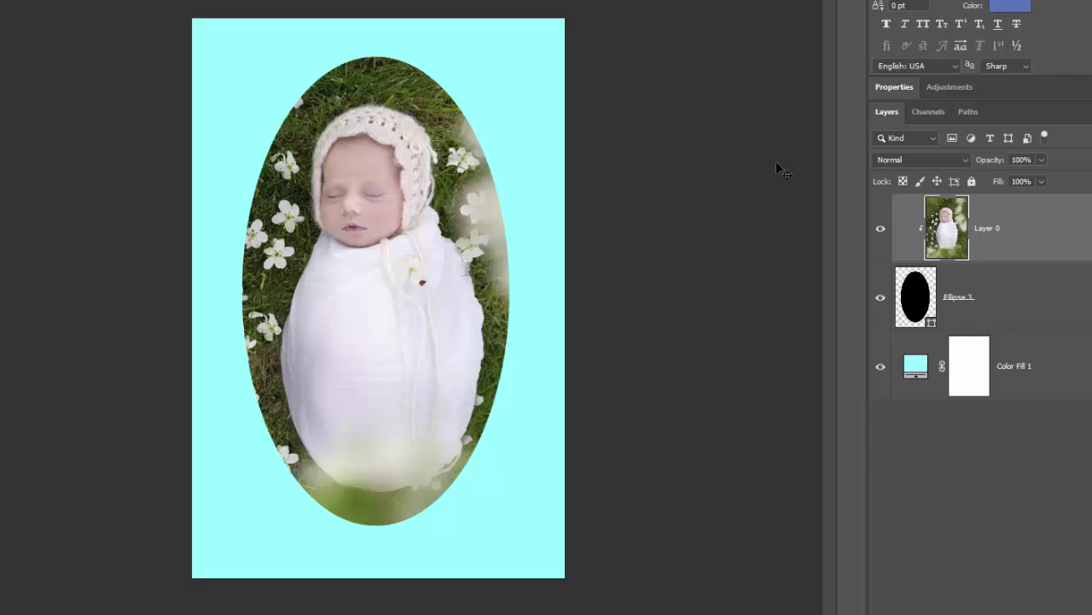
left_click(990, 309)
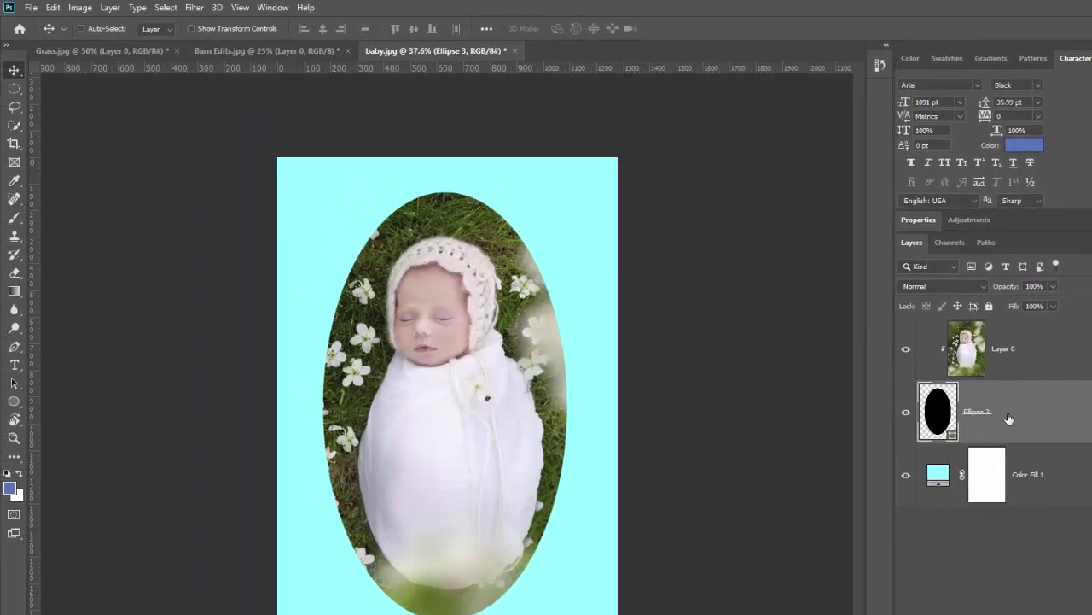
Step: Add a Drop Shadow layer style to Ellipse 3 with Normal blend mode
left_click(111, 8)
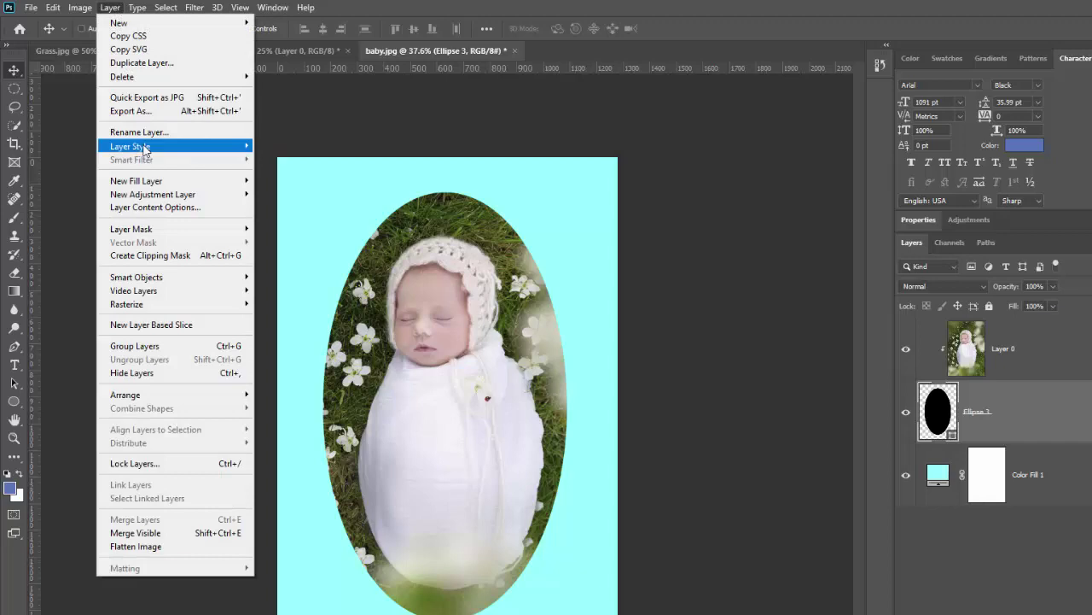
mouse_move(221, 147)
left_click(295, 288)
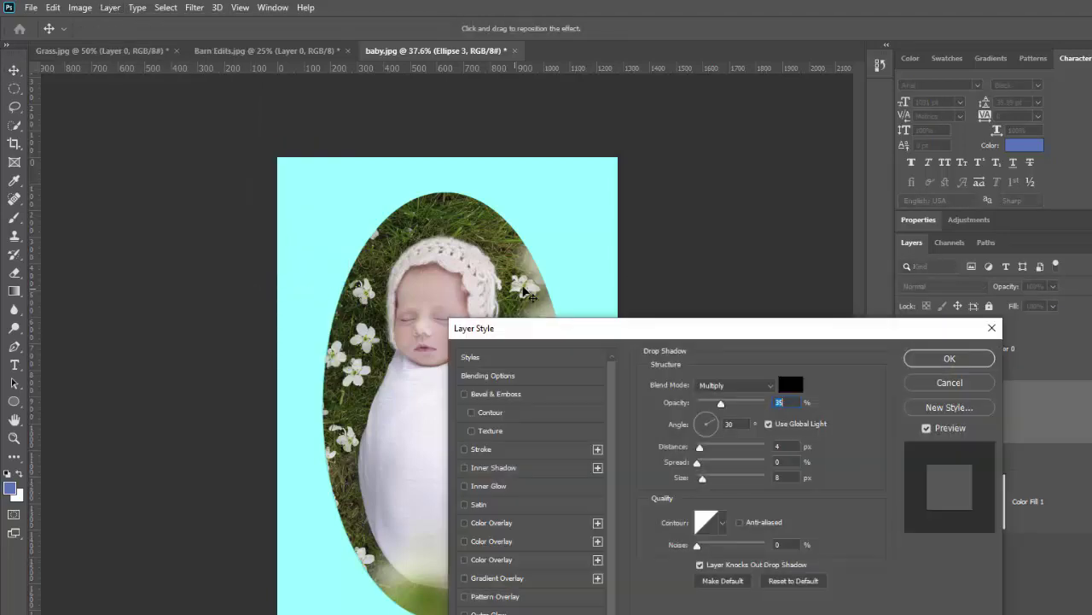
left_click_drag(685, 332, 836, 219)
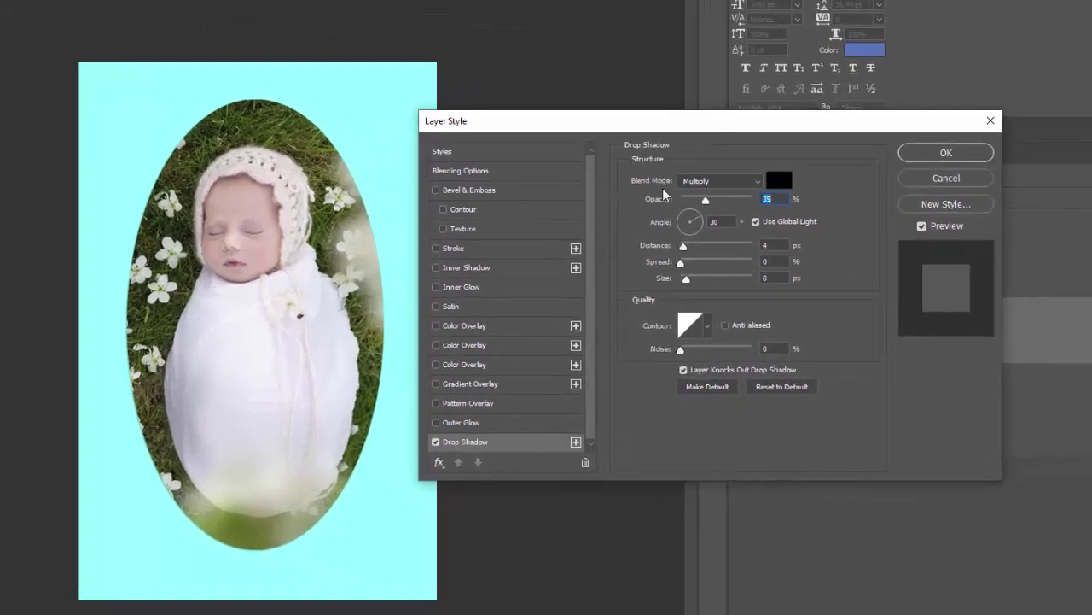
left_click(719, 181)
left_click(709, 195)
Step: Set the shadow to 83% opacity, 137° angle, 27 px distance, 20% spread, 57 px size
left_click_drag(683, 246, 685, 263)
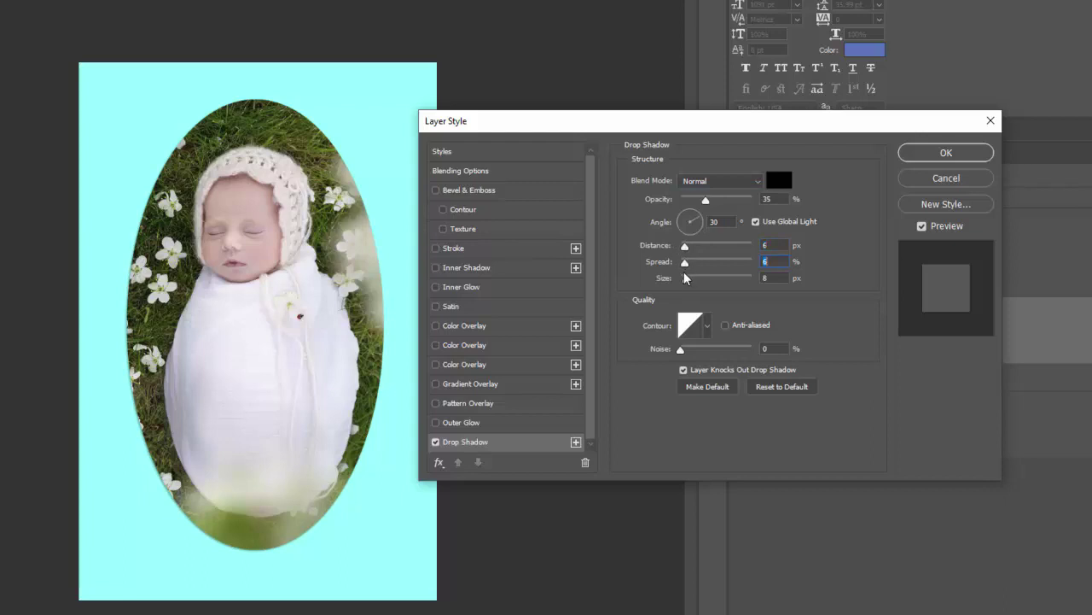
left_click_drag(690, 284, 695, 284)
left_click_drag(706, 202, 741, 201)
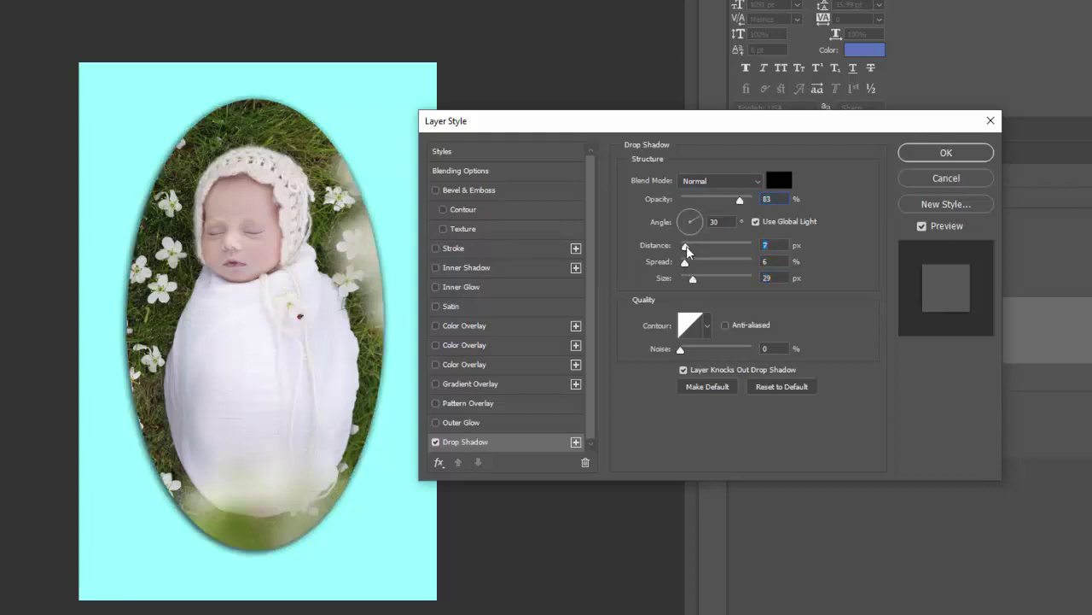
left_click_drag(685, 248, 676, 215)
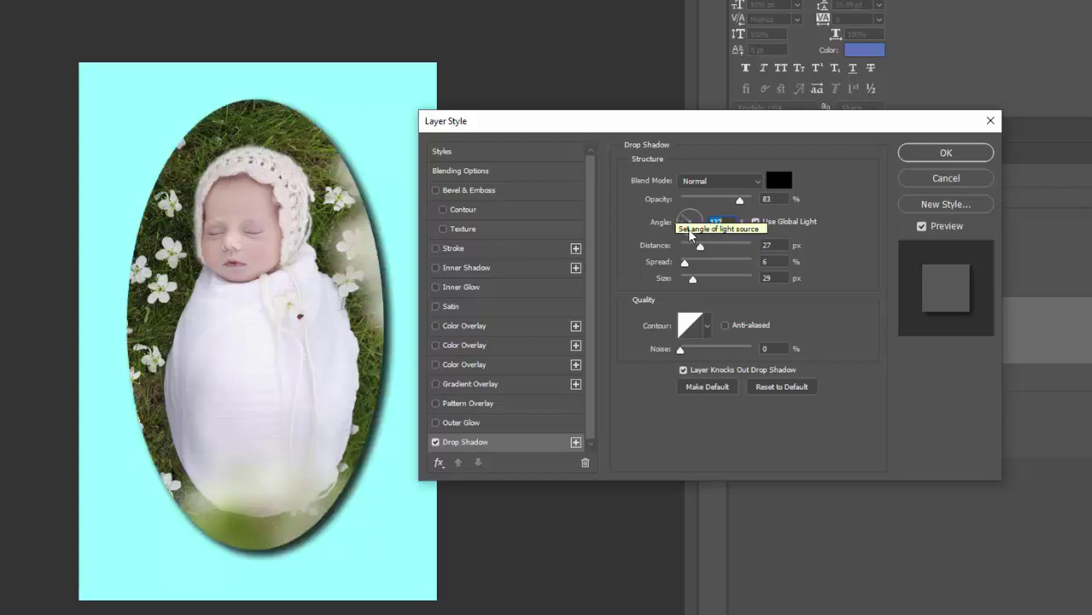
left_click_drag(685, 263, 701, 280)
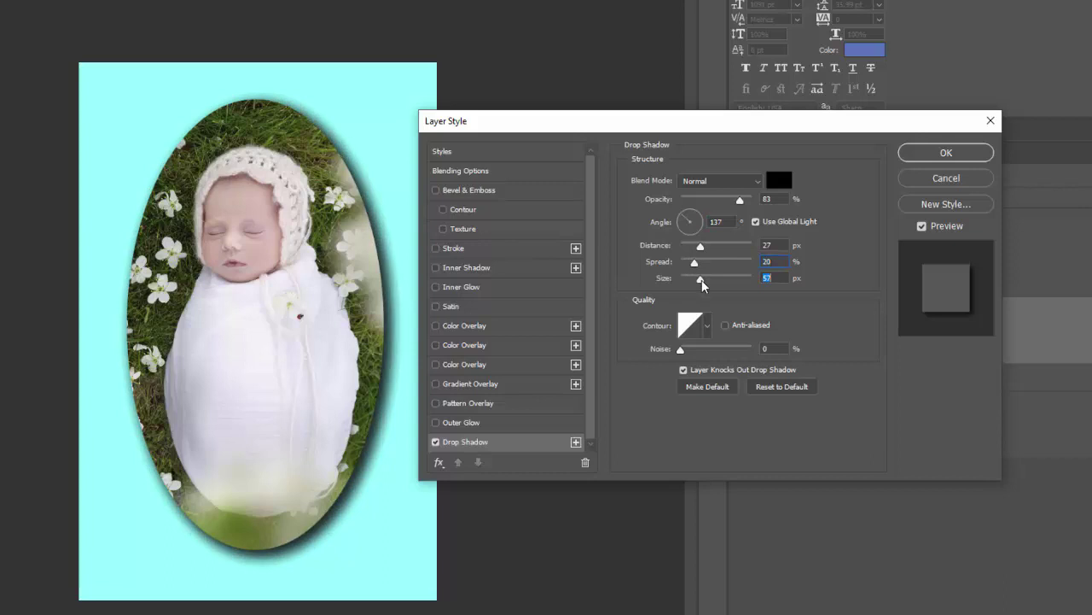
left_click(948, 154)
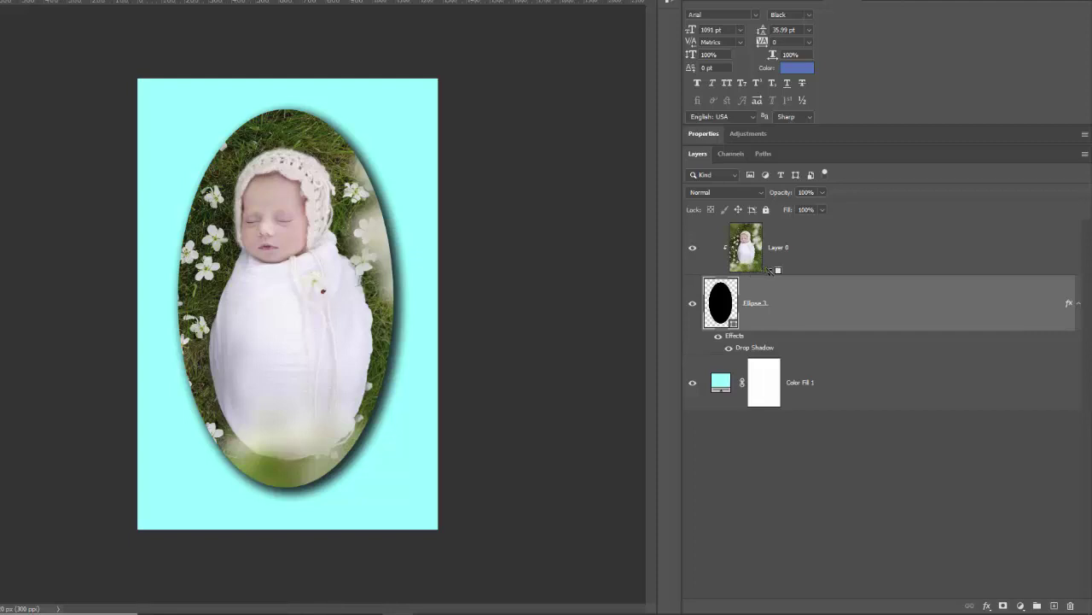
left_click(770, 270, "alt")
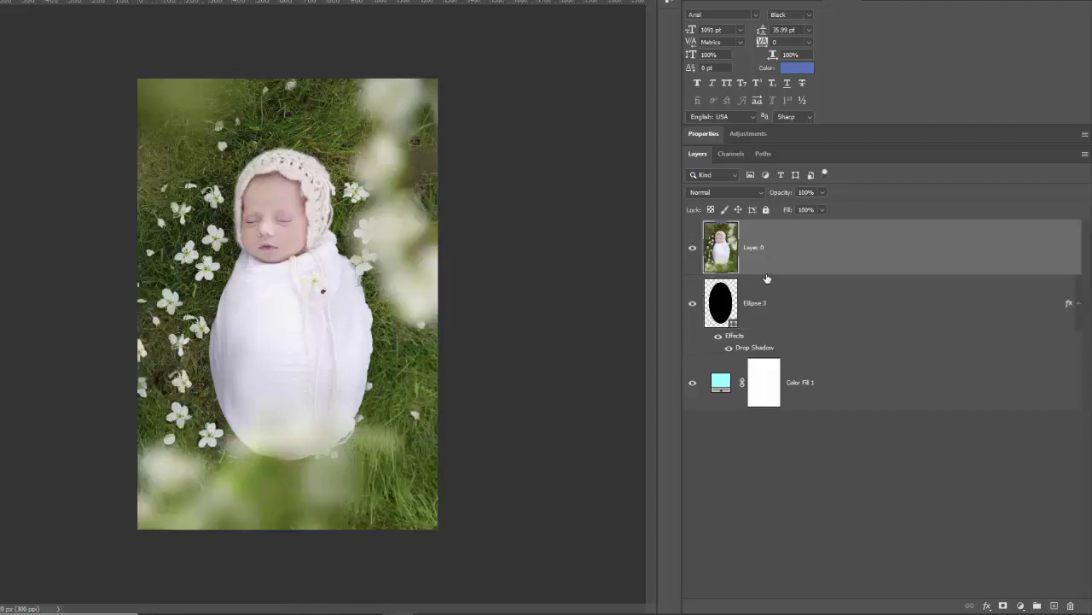
left_click(756, 273, "alt")
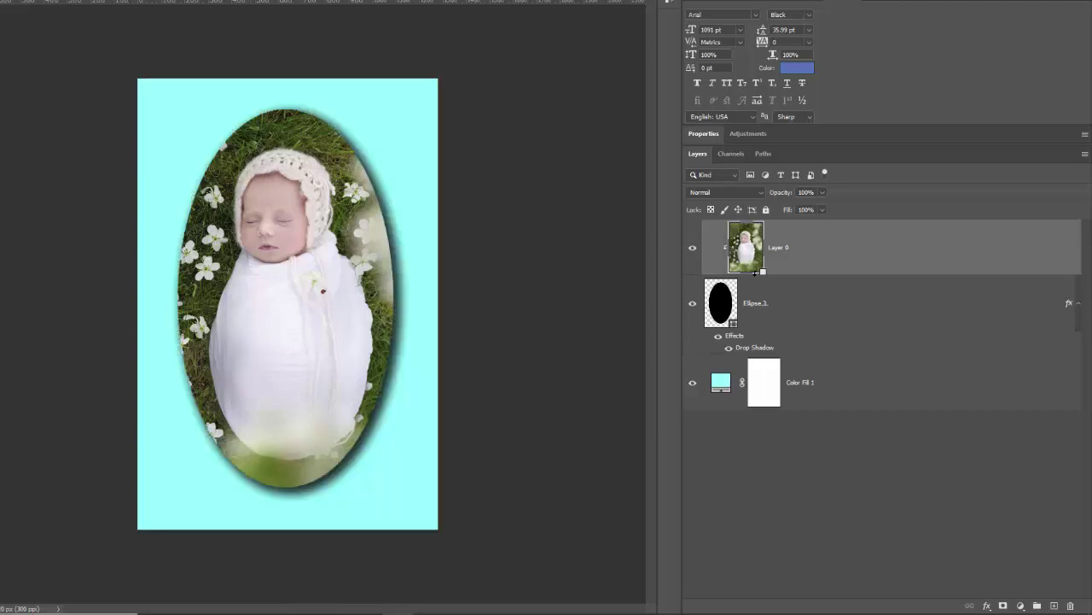